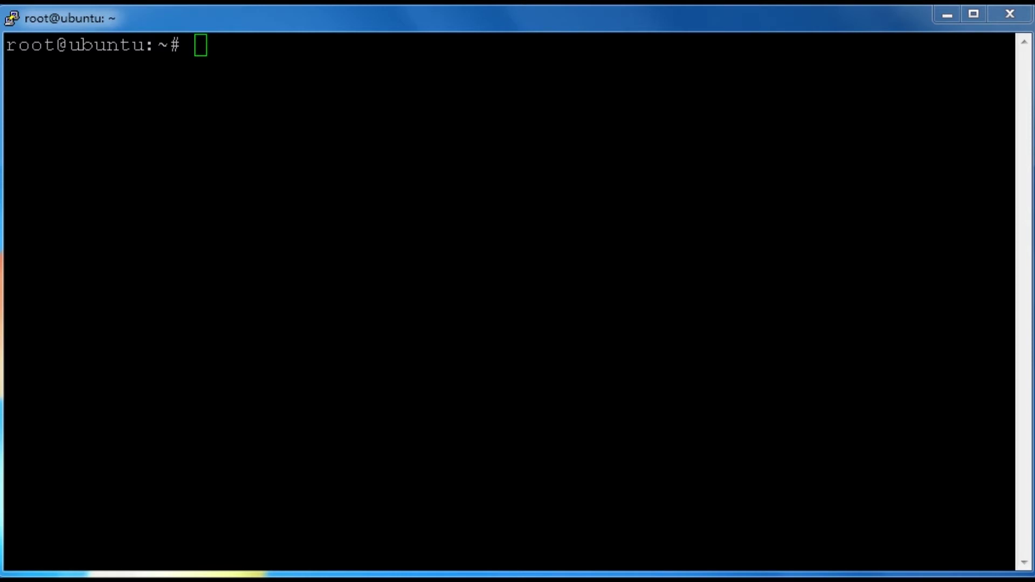
# Run sudo apt-get install certbot, which reports certbot is already the newest version.
pyautogui.click(349, 91)
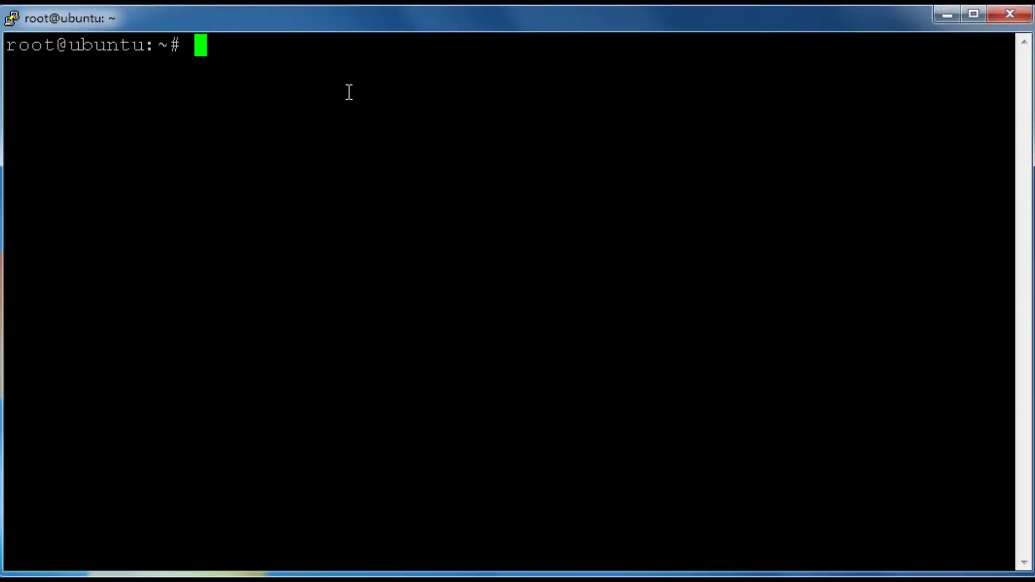
pyautogui.write('sudo')
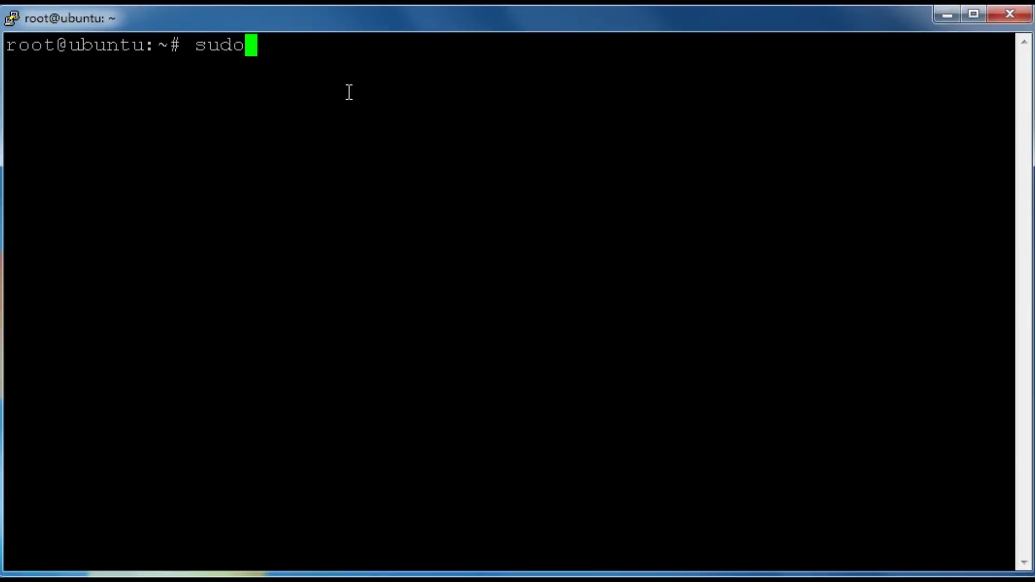
pyautogui.write(' apt-get ')
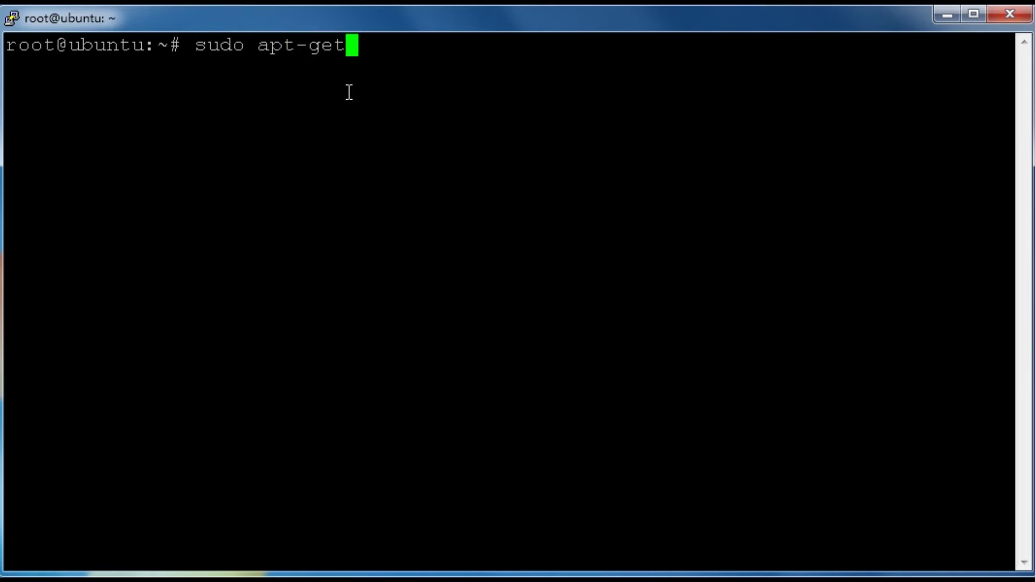
pyautogui.write('install ')
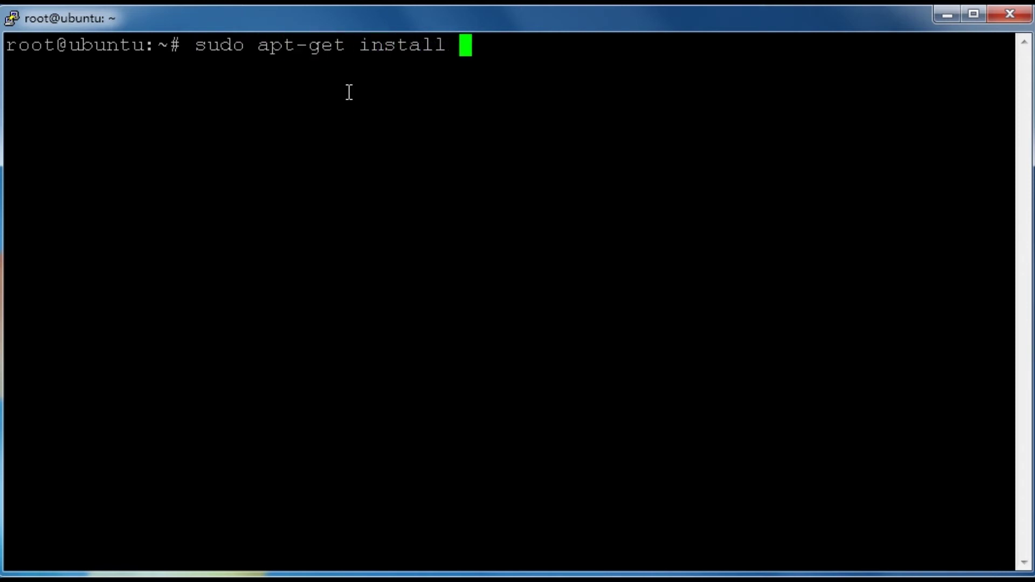
pyautogui.write('cer')
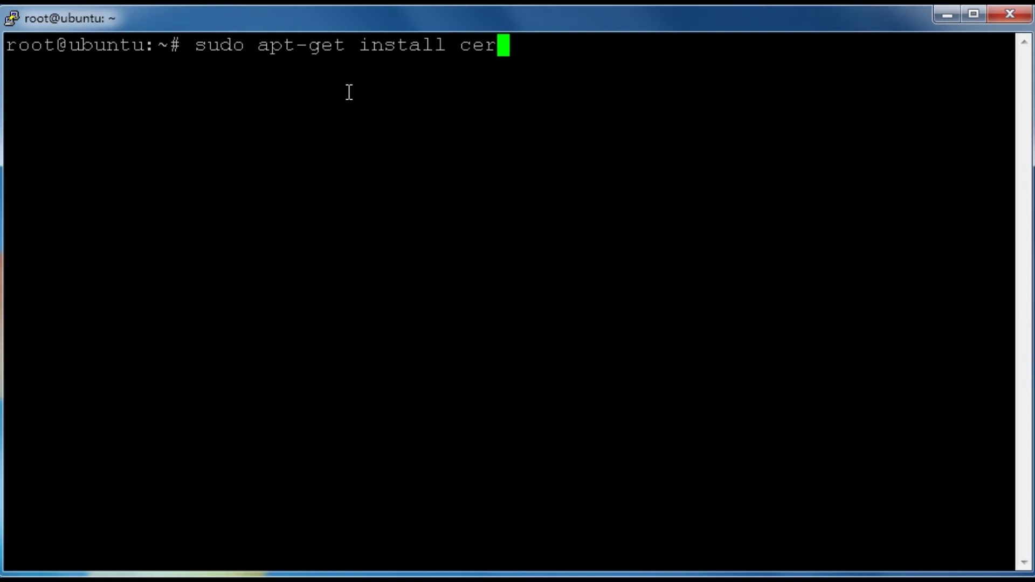
pyautogui.write('bot')
pyautogui.press('BackSpace')
pyautogui.press('BackSpace')
pyautogui.press('BackSpace')
pyautogui.write('tbot')
pyautogui.press('Return')
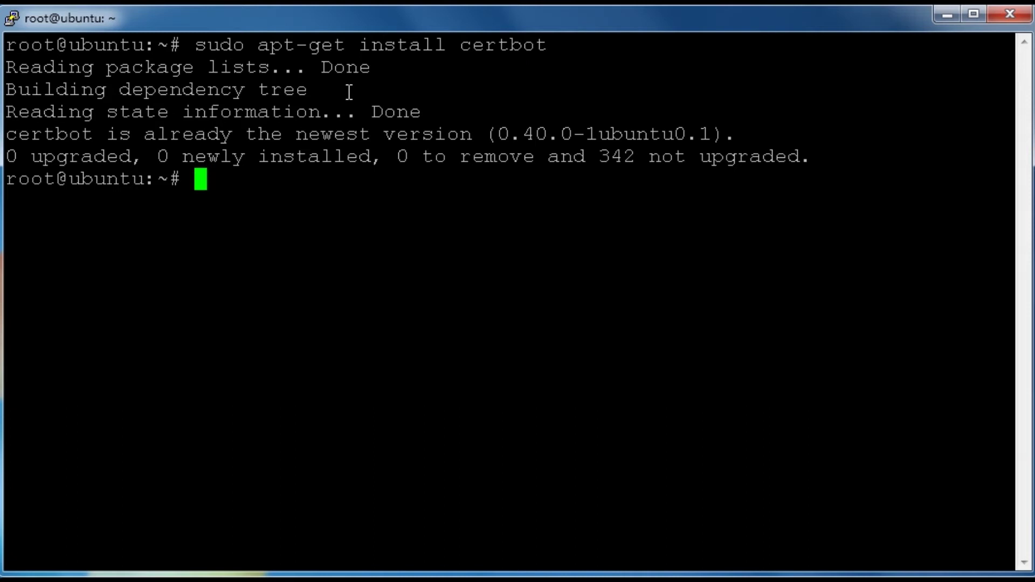
pyautogui.write('sudo cer')
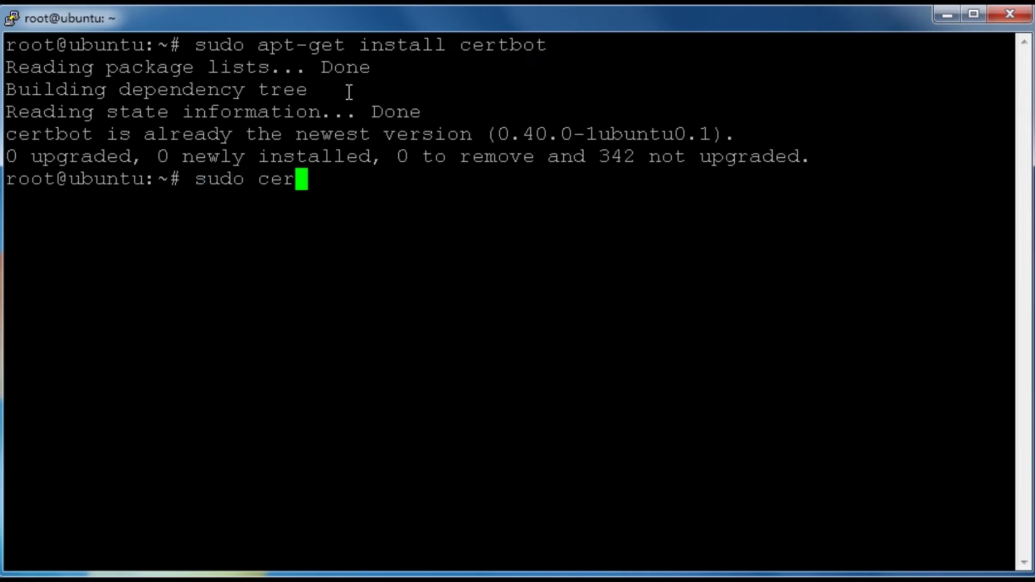
pyautogui.write('tbot')
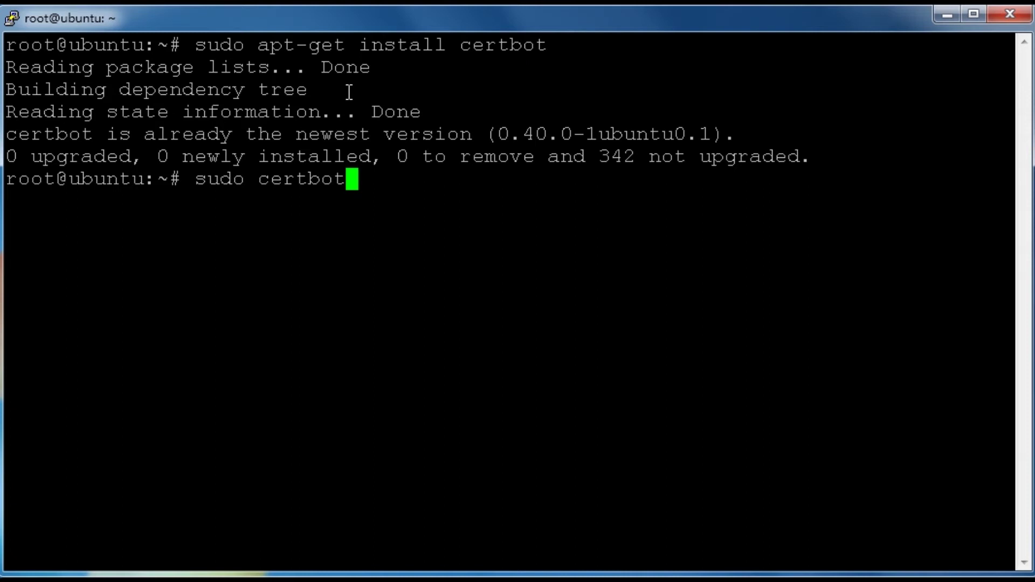
pyautogui.write(' -d ')
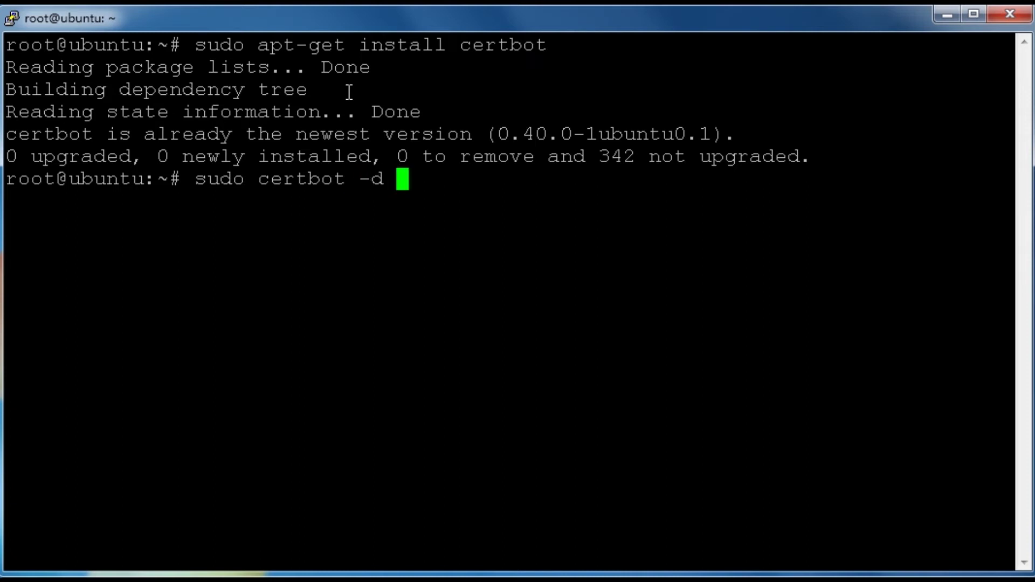
pyautogui.write('"s')
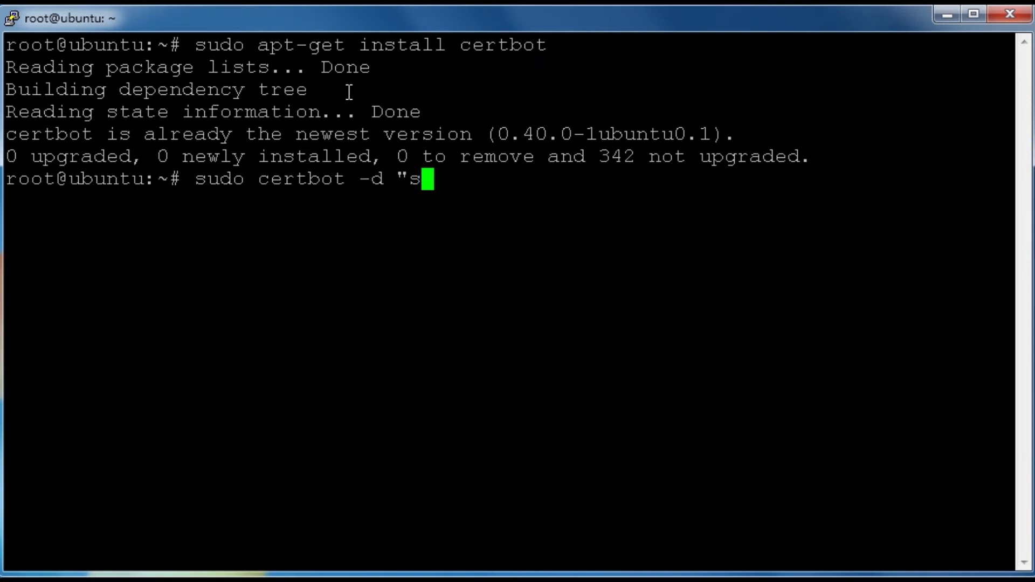
pyautogui.write('e')
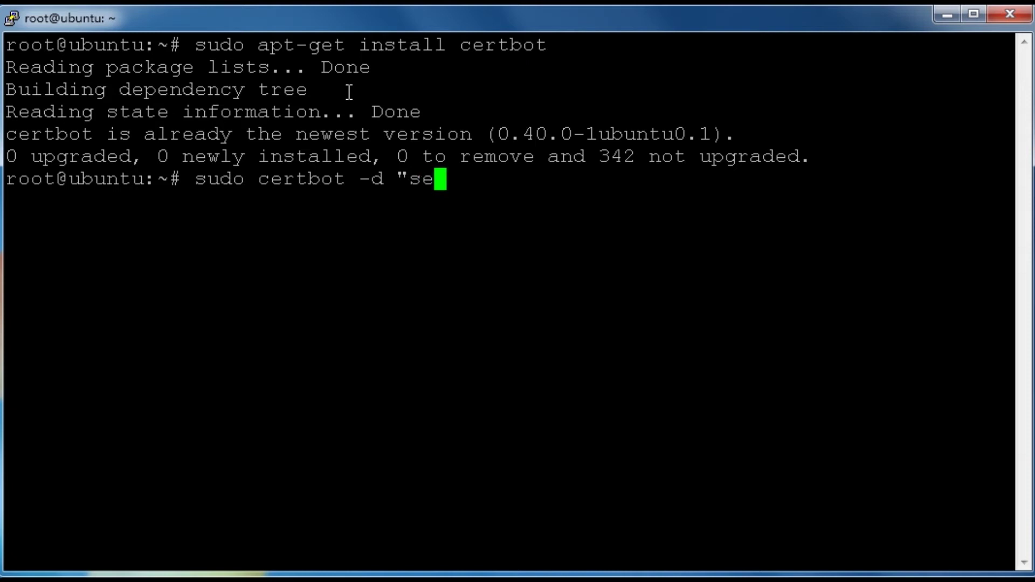
pyautogui.write('lector')
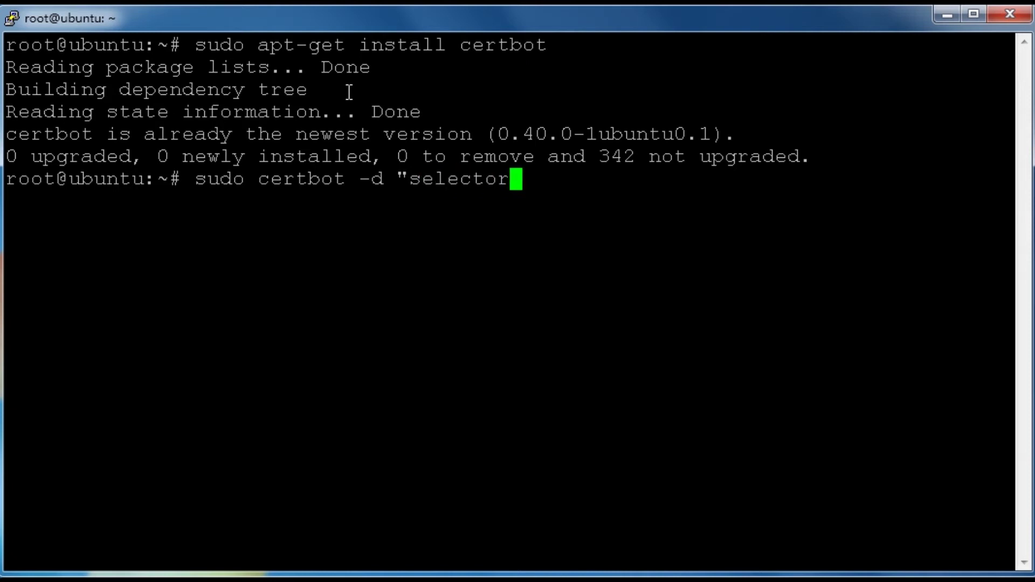
pyautogui.write('.du')
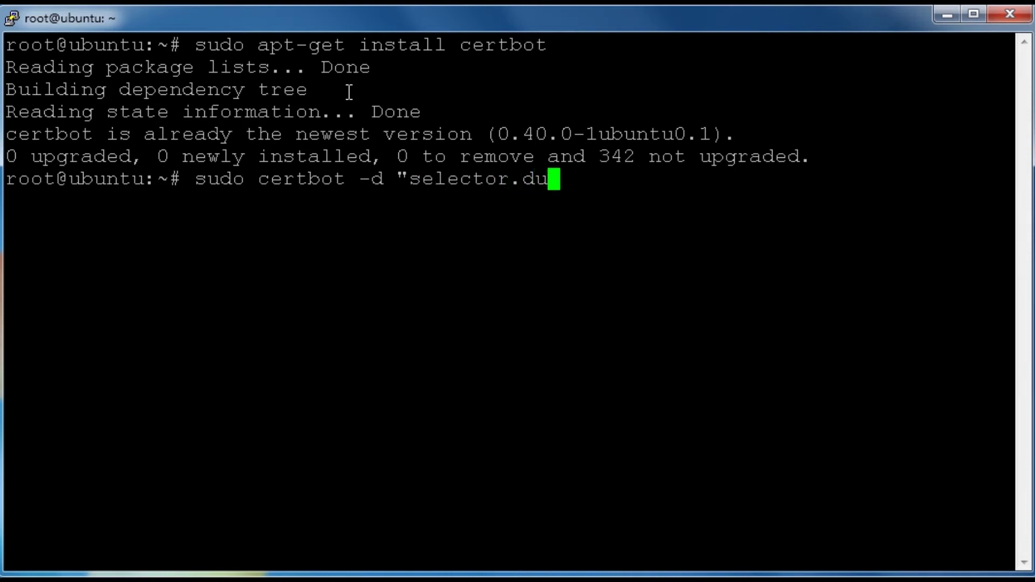
pyautogui.write('ckdns')
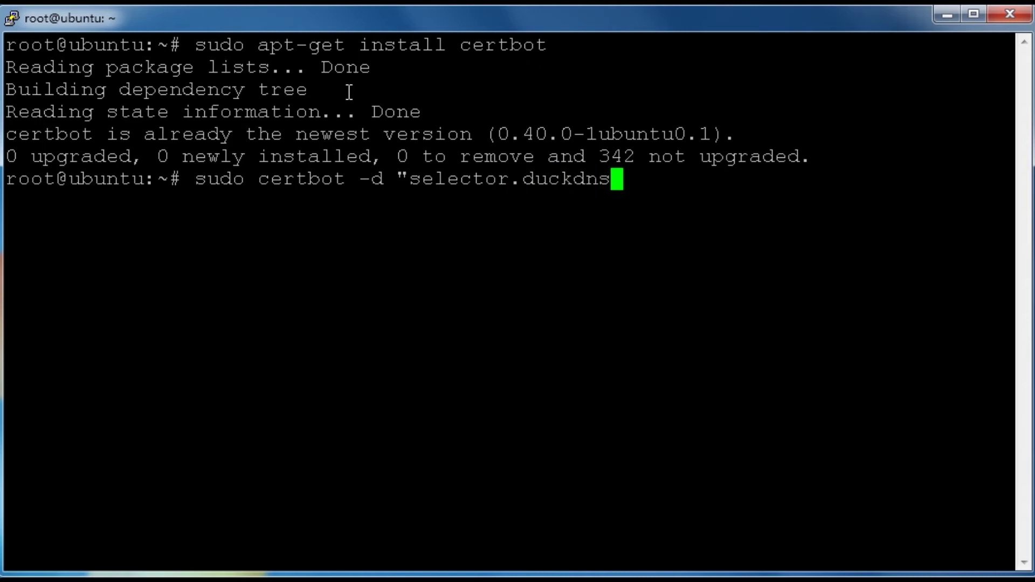
pyautogui.write('.org')
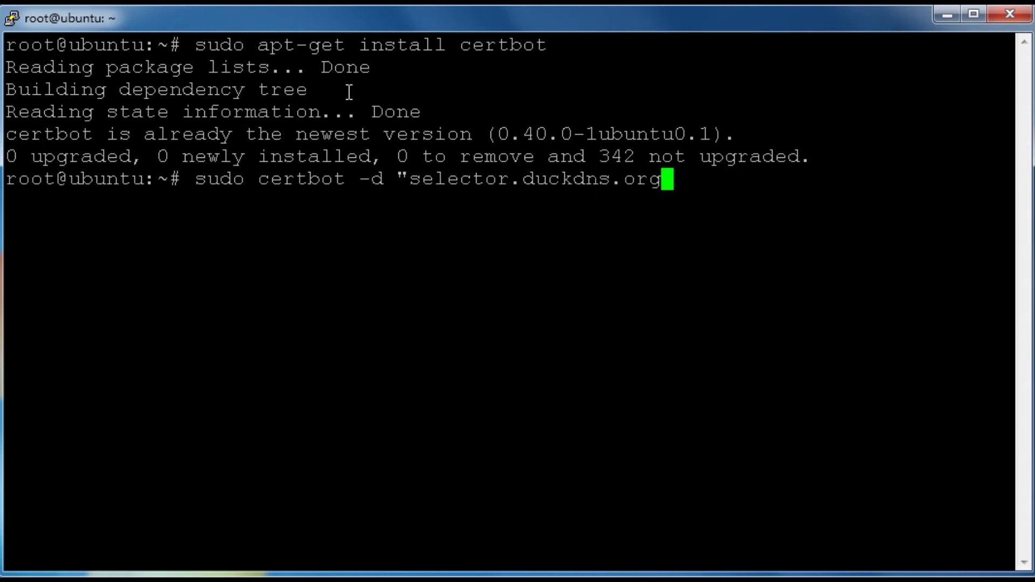
pyautogui.write('"')
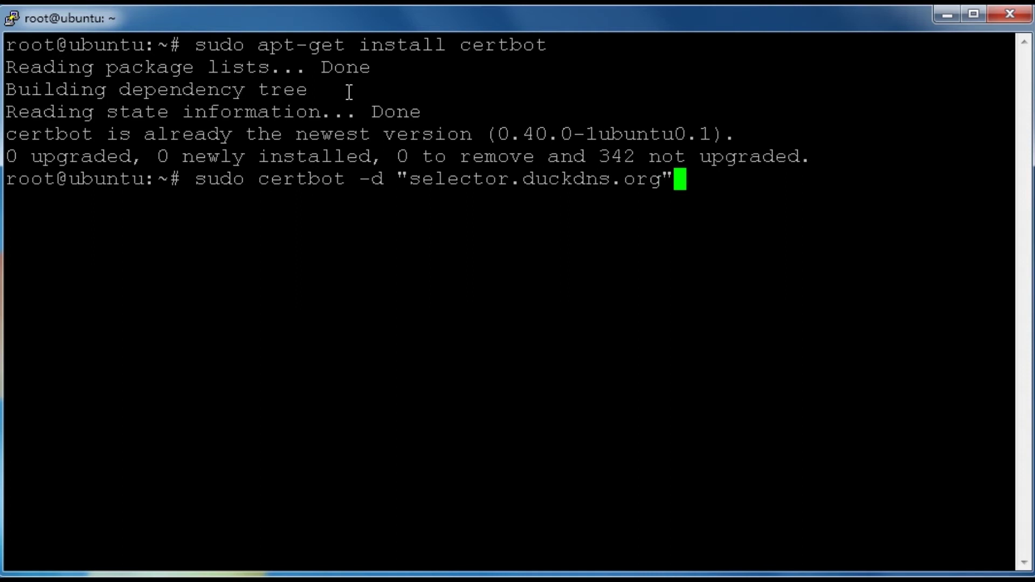
pyautogui.write(' --')
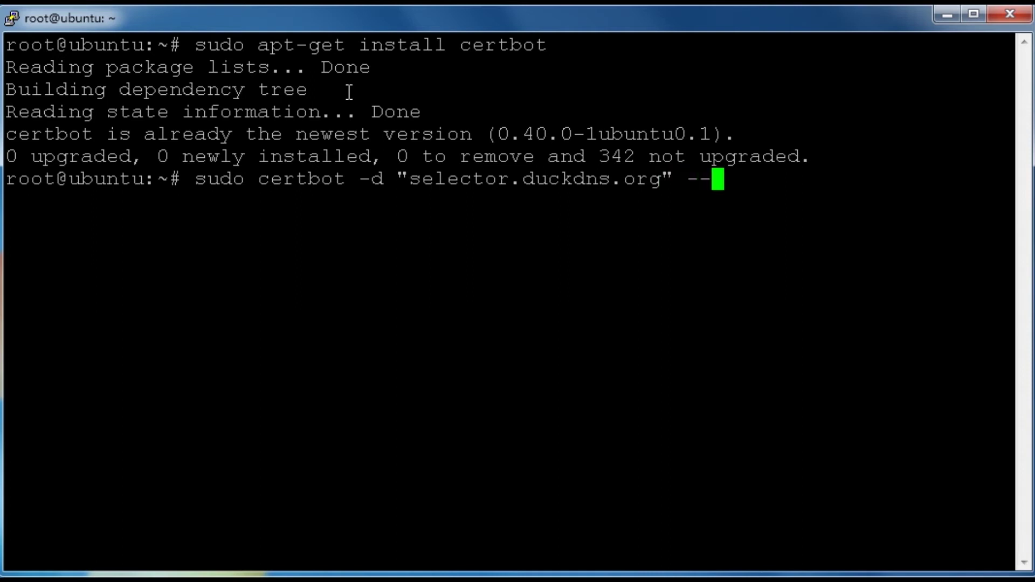
pyautogui.write('man')
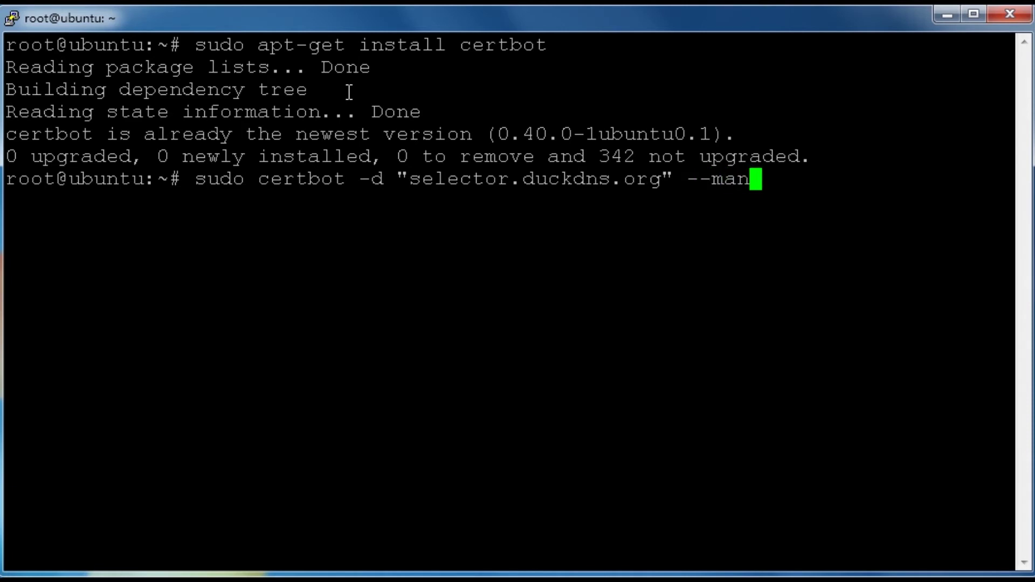
pyautogui.write('ual ')
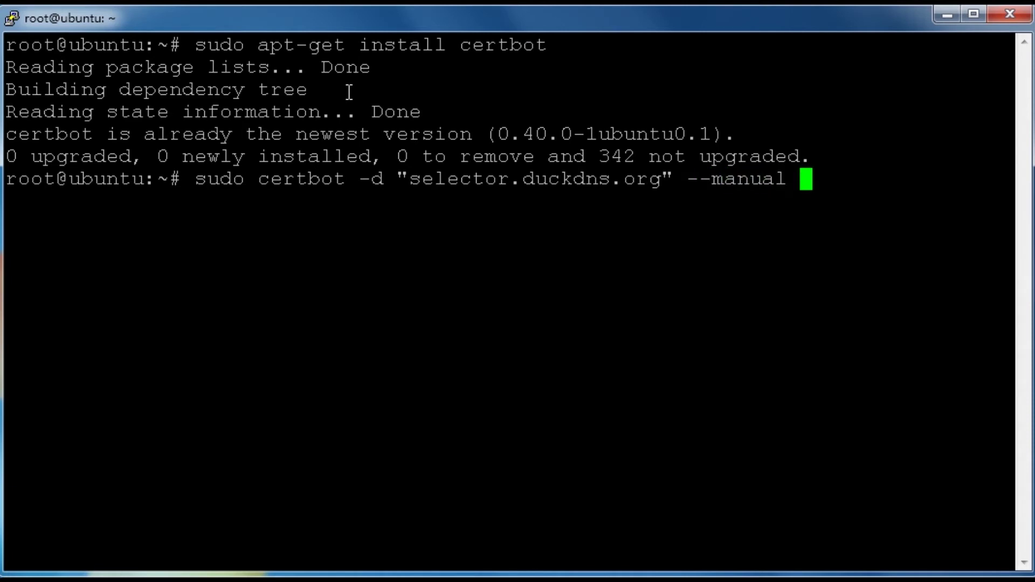
pyautogui.write('--pr')
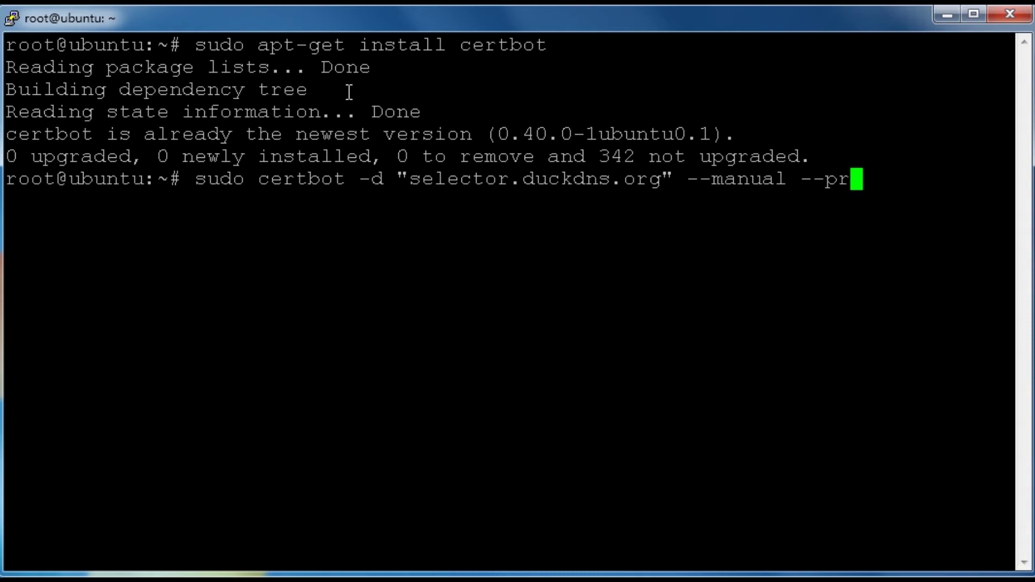
pyautogui.write('efers')
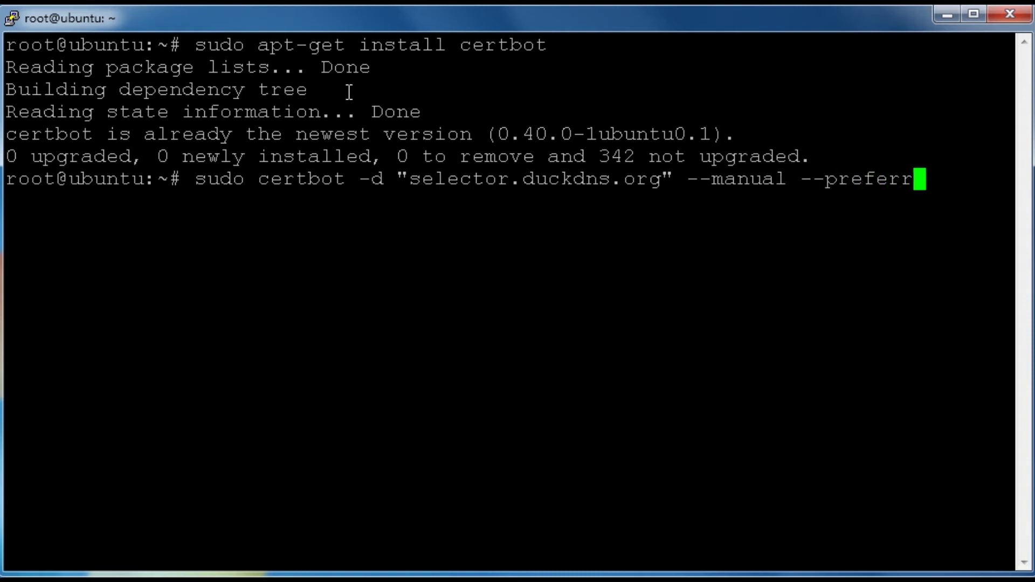
pyautogui.write('red-c')
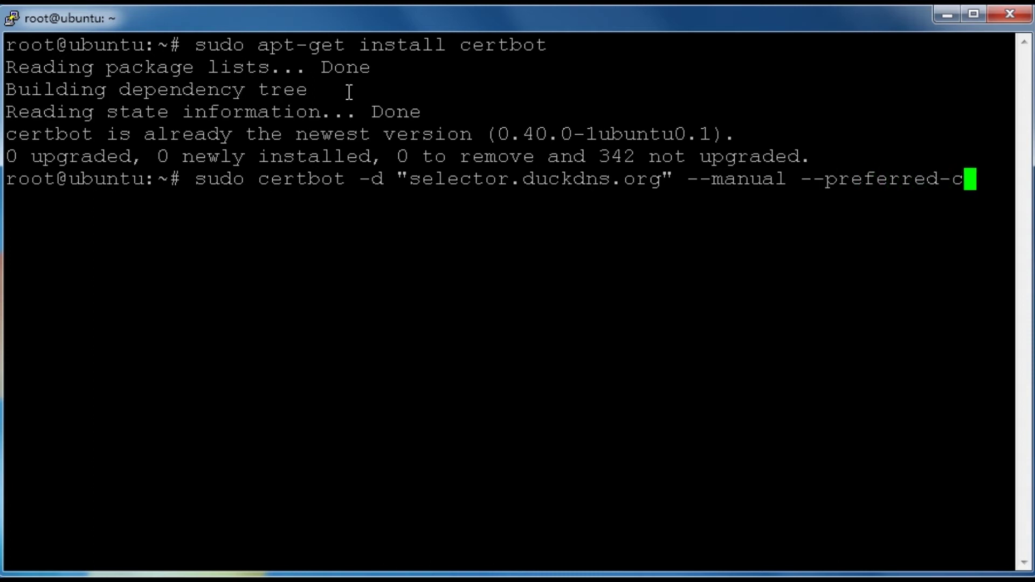
pyautogui.write('hall')
# Start a manual dns-01 certbot certonly request for selector.duckdns.org on the ACME v02 server.
pyautogui.press('BackSpace')
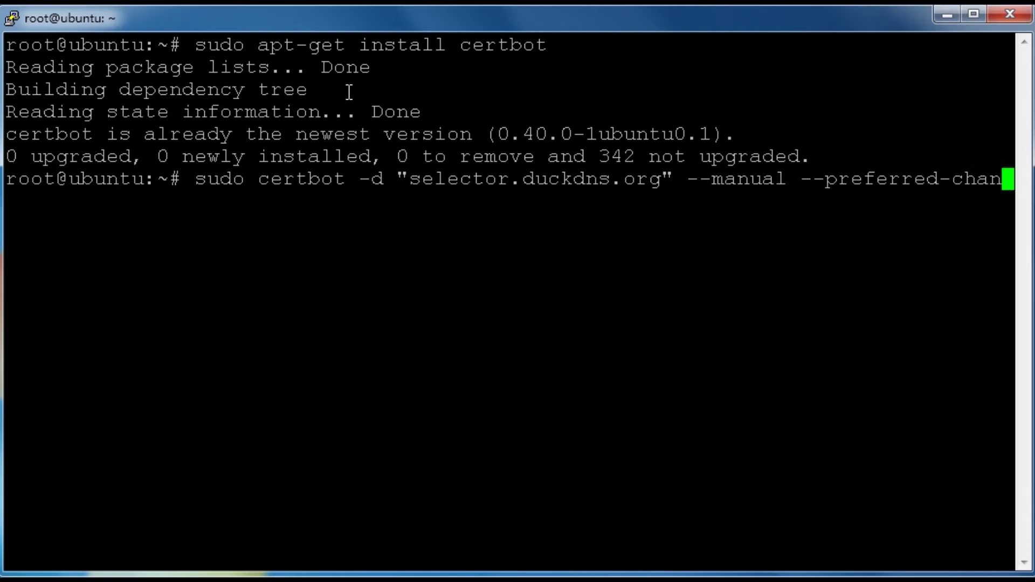
pyautogui.press('BackSpace')
pyautogui.write('ll')
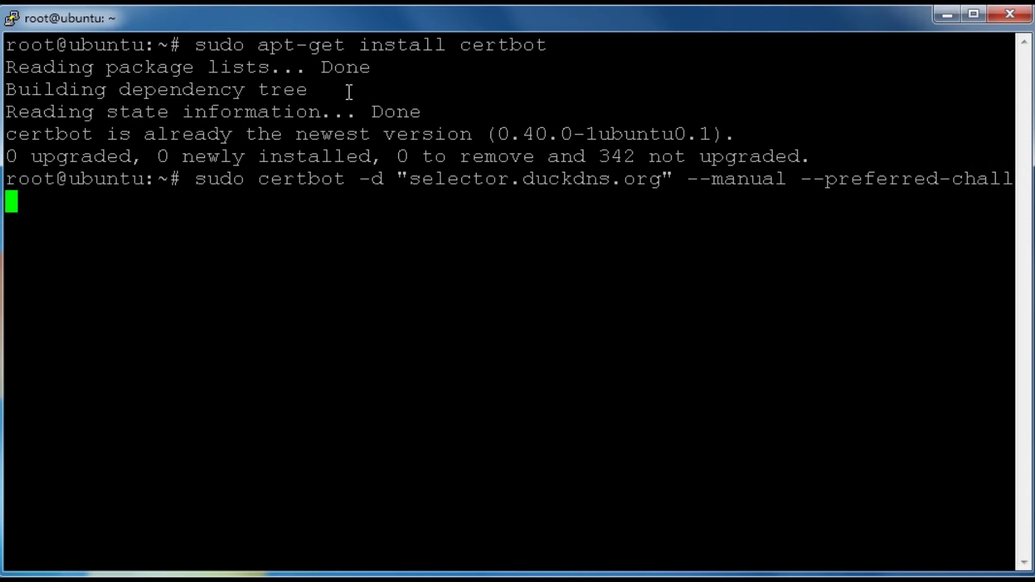
pyautogui.write('en')
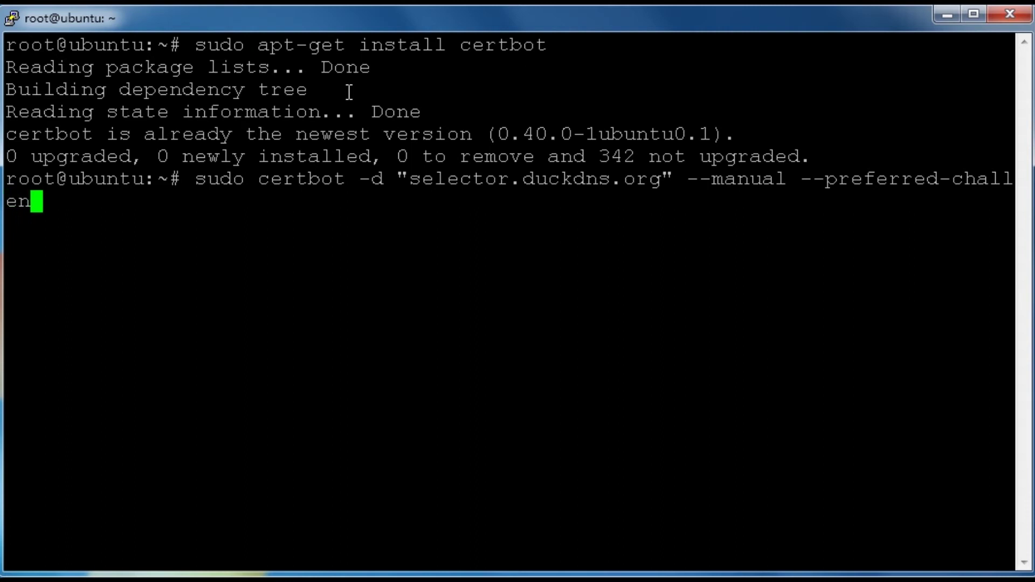
pyautogui.write('ge')
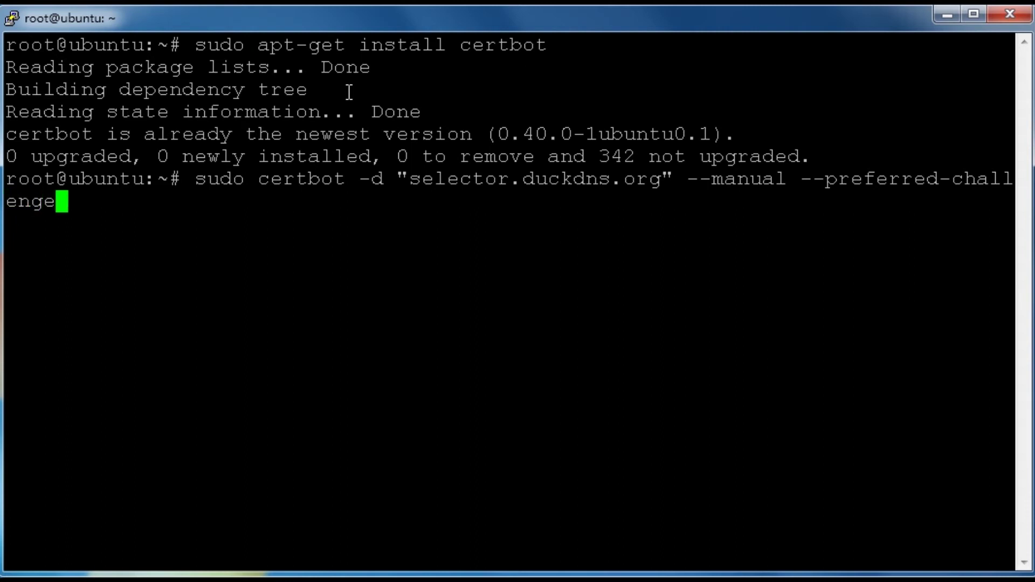
pyautogui.write('s dns')
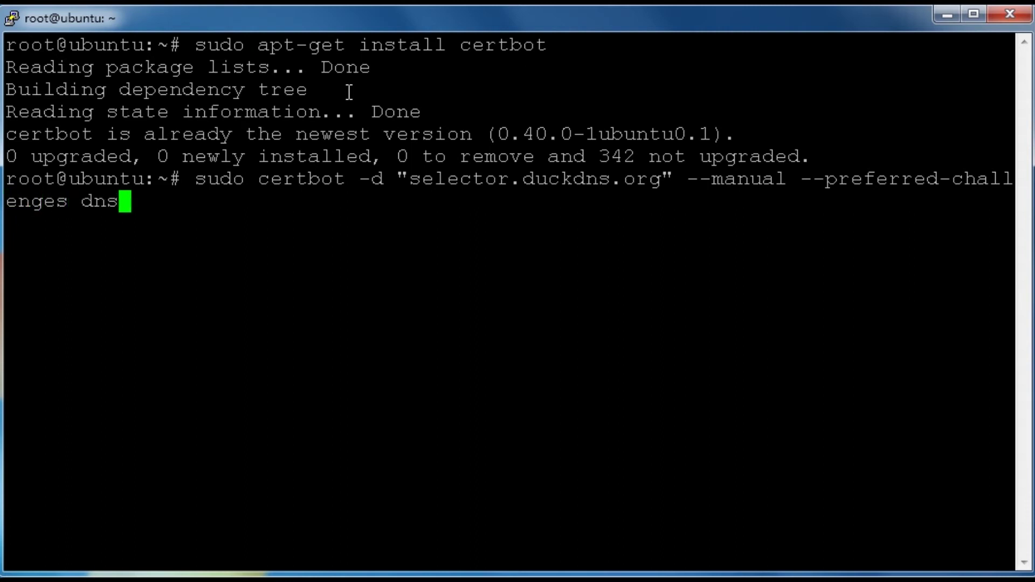
pyautogui.write('-01')
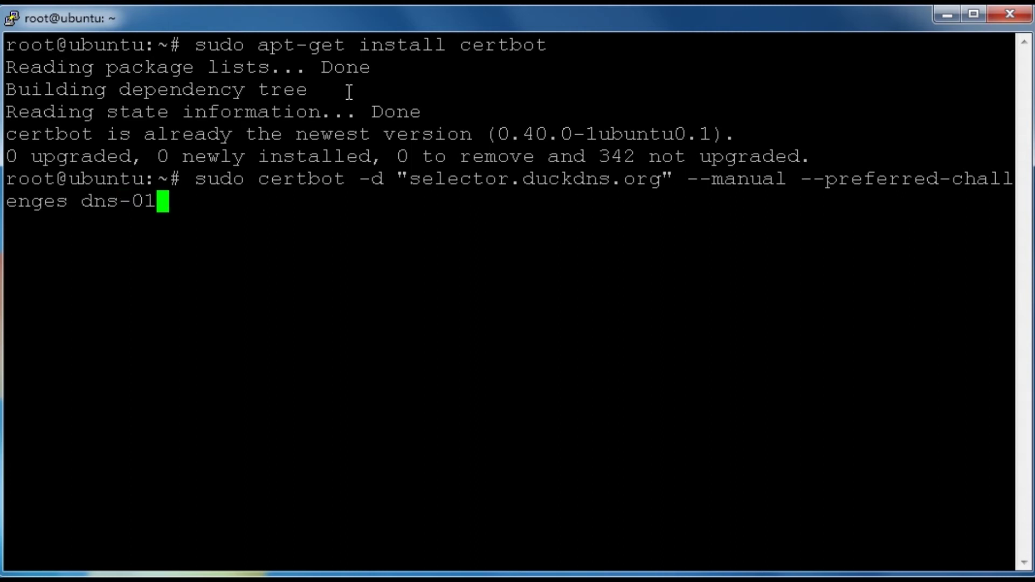
pyautogui.write(' cert')
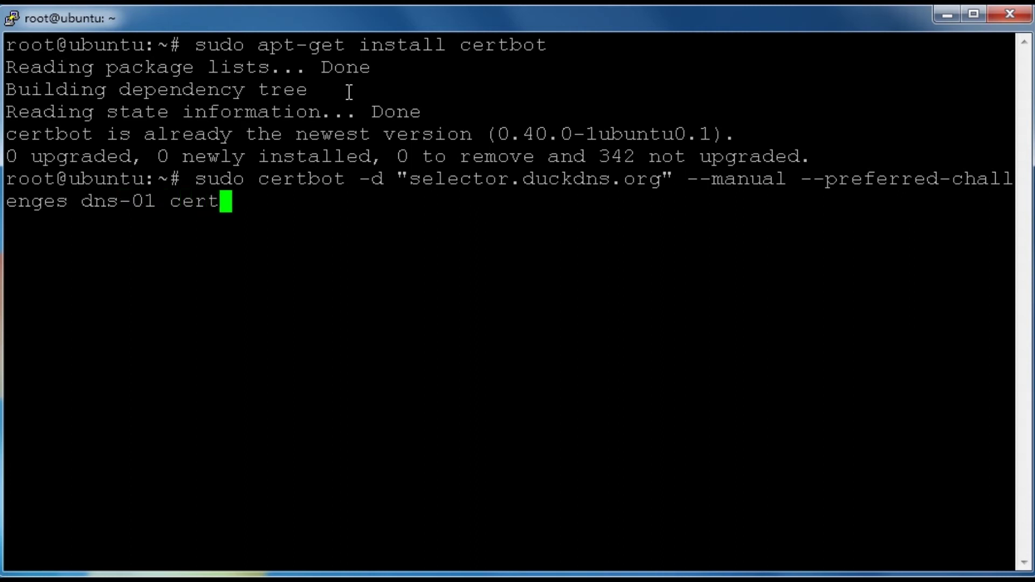
pyautogui.write('only ')
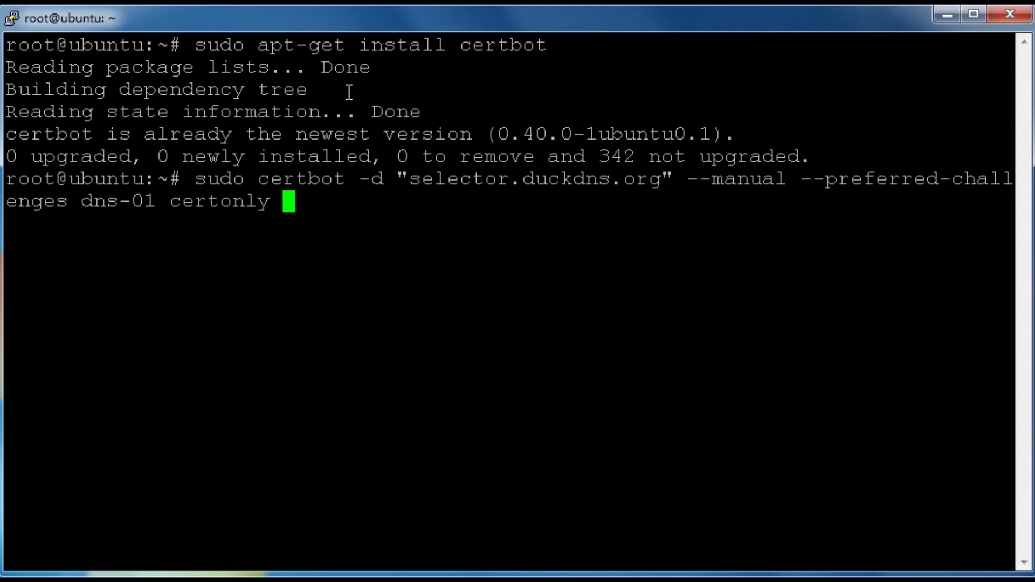
pyautogui.write('--serv')
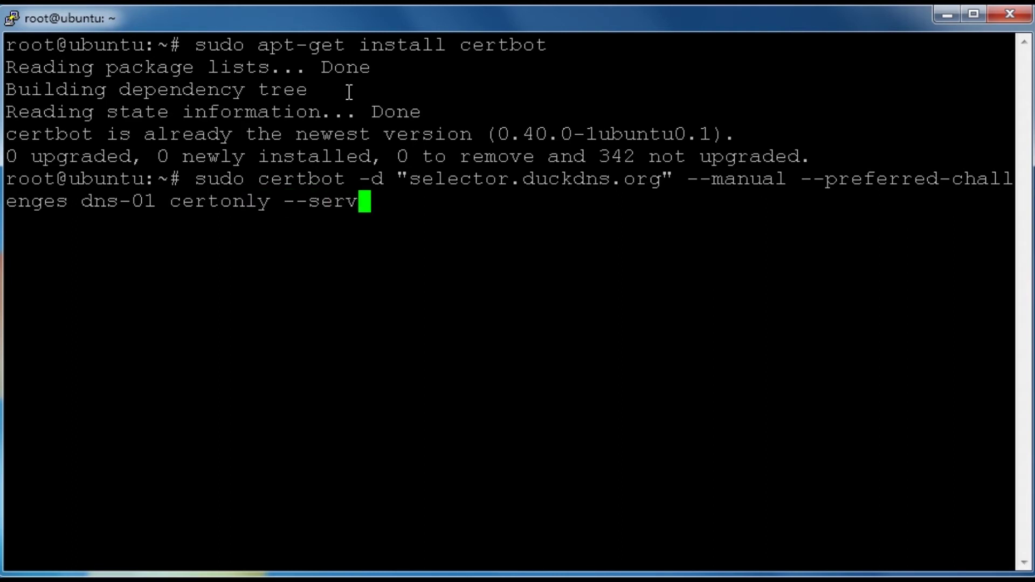
pyautogui.write('er')
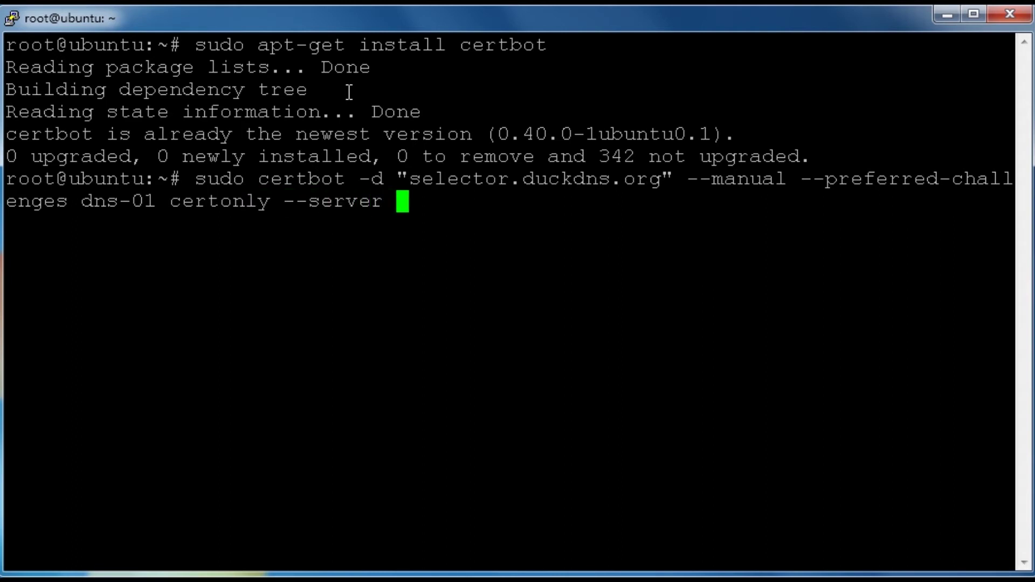
pyautogui.write(' https://')
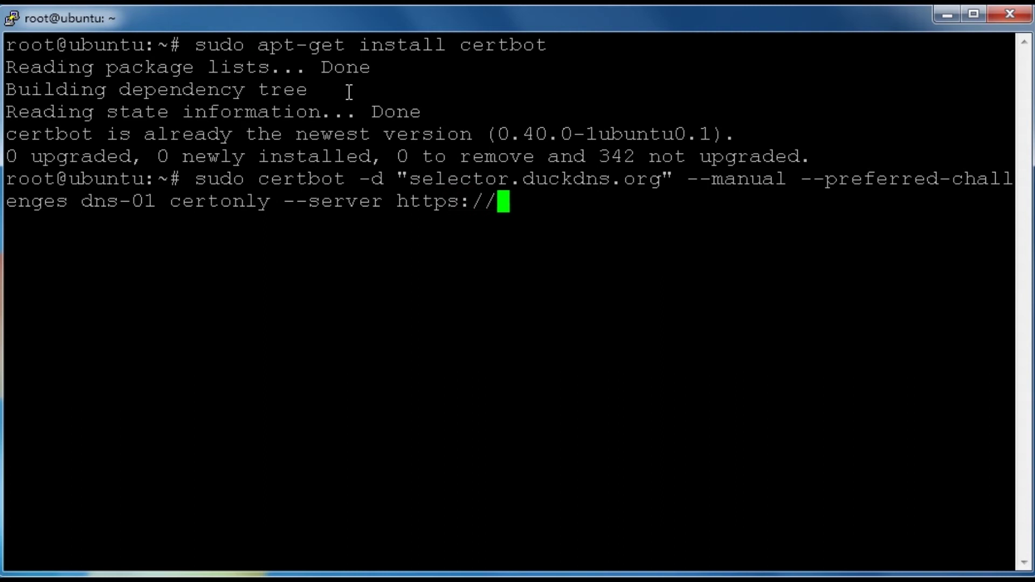
pyautogui.write('ac')
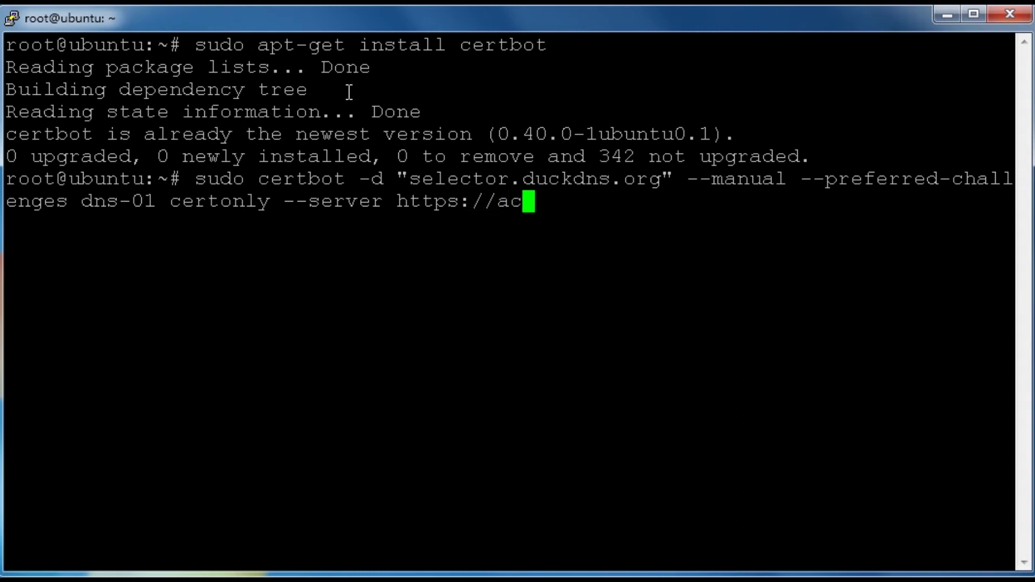
pyautogui.write('me-v')
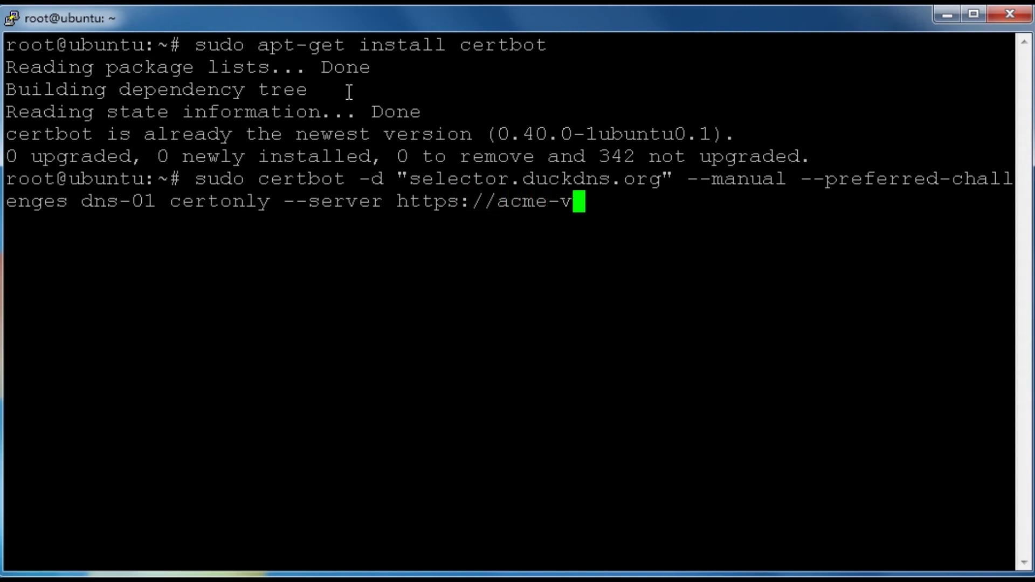
pyautogui.write('02.api')
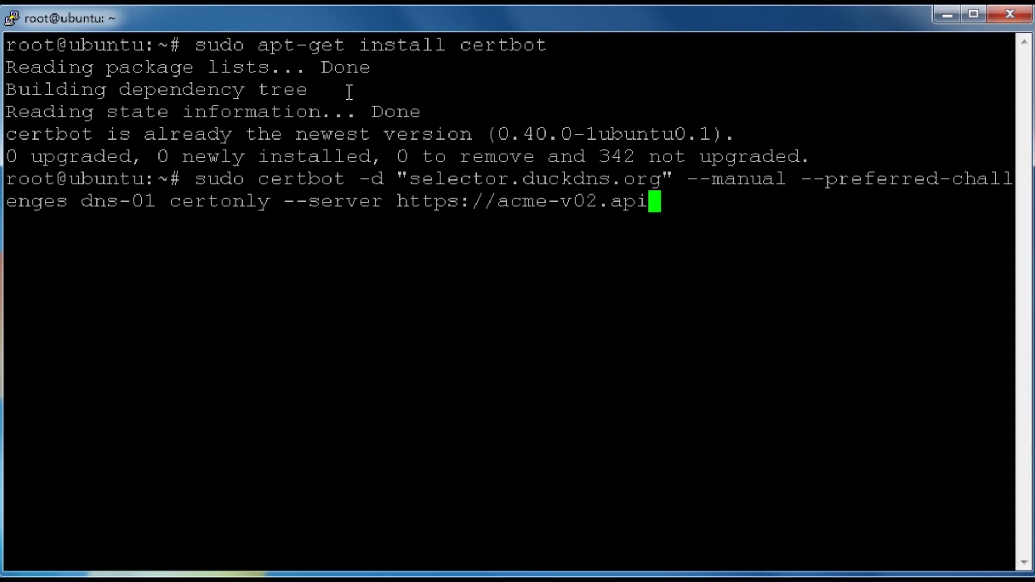
pyautogui.write('.lets')
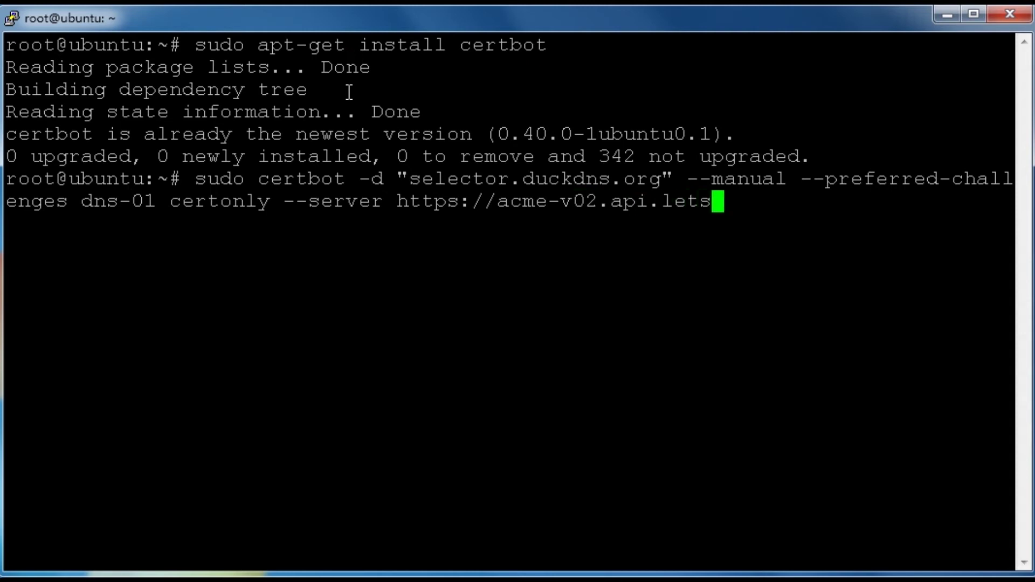
pyautogui.write('encr')
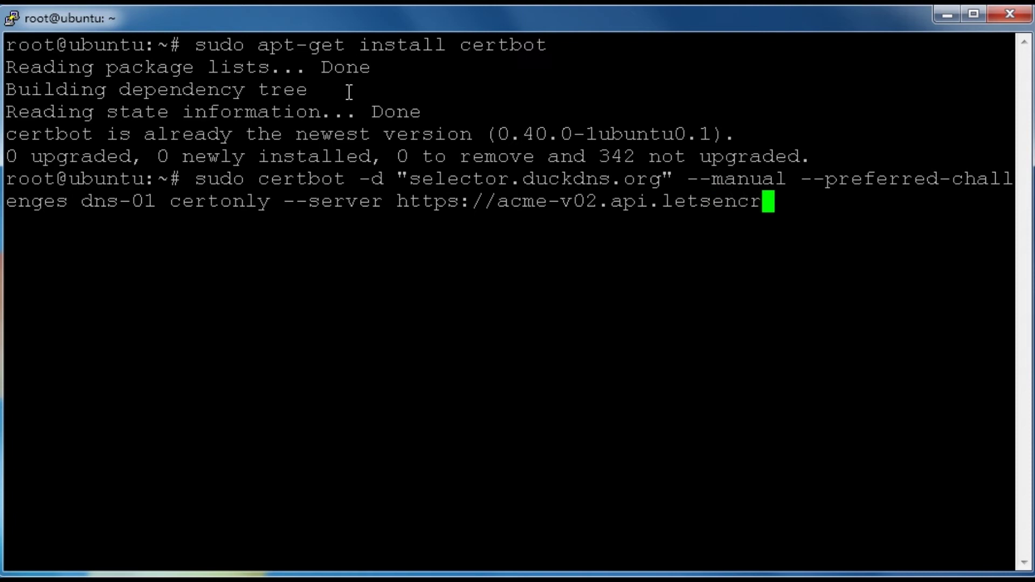
pyautogui.write('ypt.or')
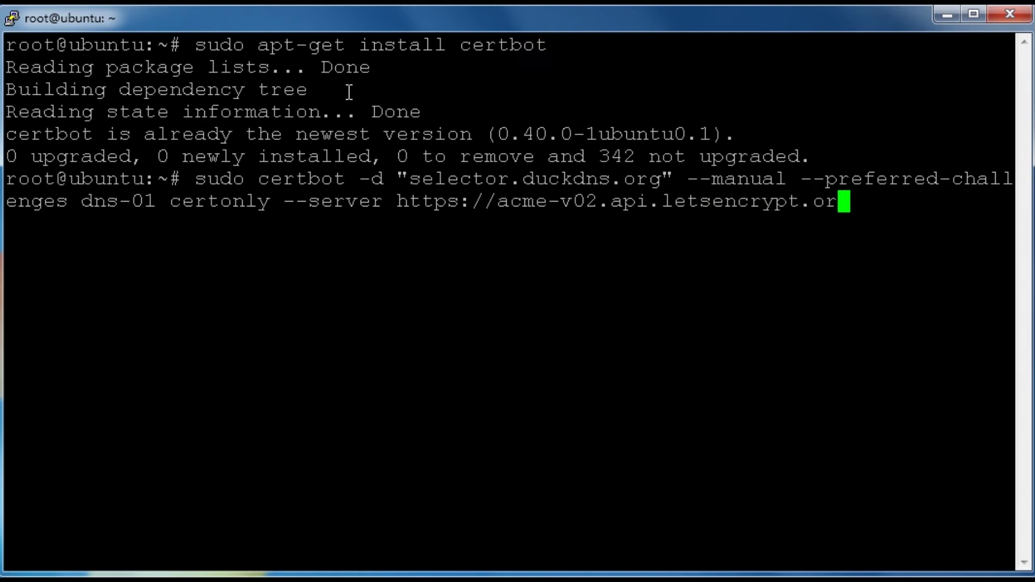
pyautogui.write('g/di')
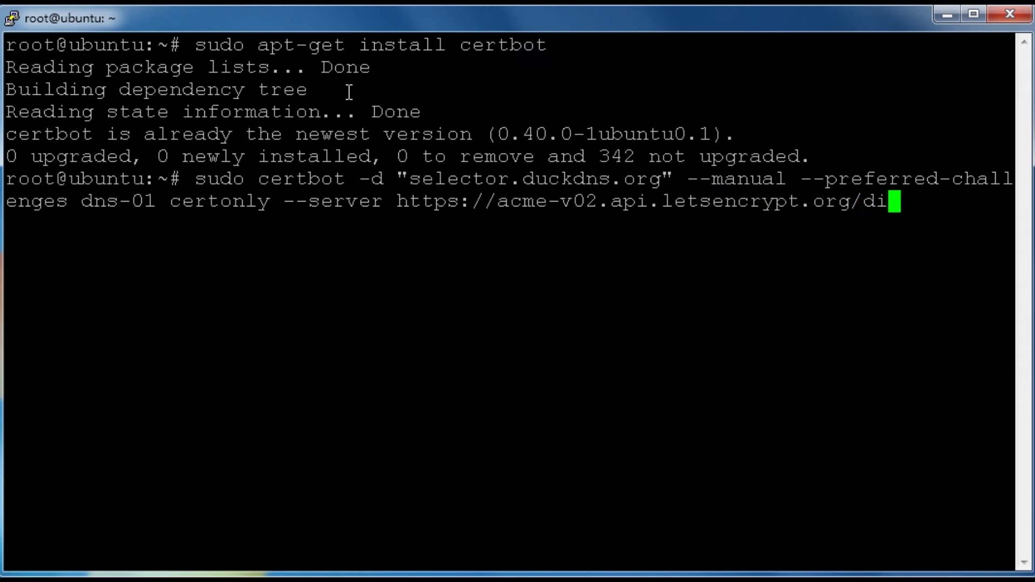
pyautogui.write('rectory')
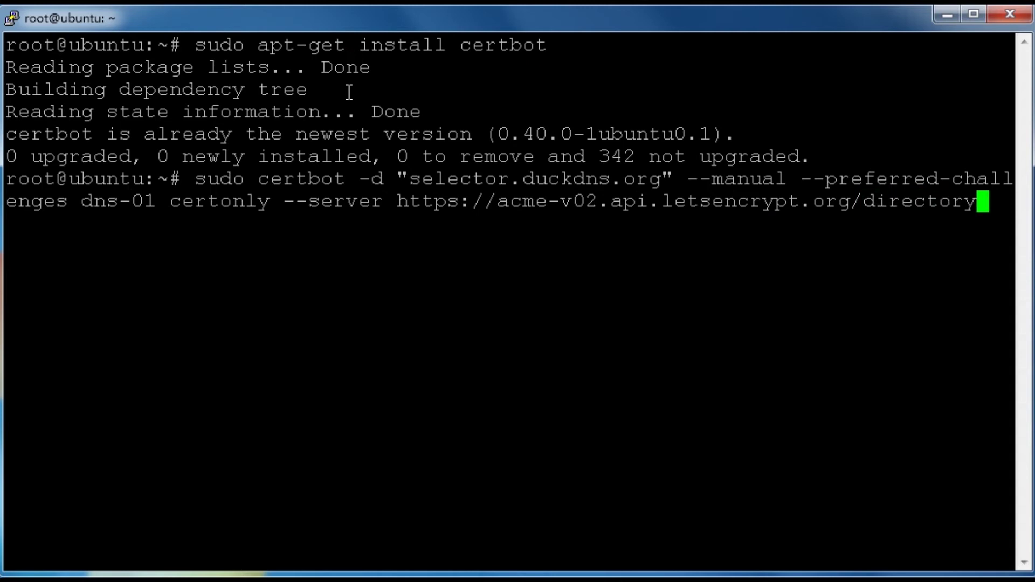
pyautogui.press('Return')
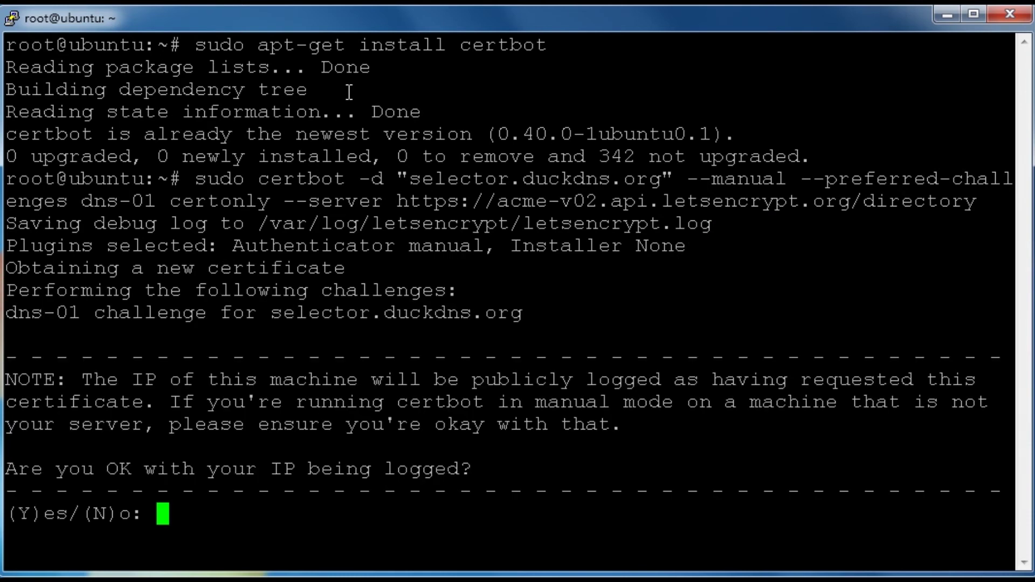
pyautogui.write('y')
# Agree to IP logging and copy the _acme-challenge TXT value from the terminal.
pyautogui.press('Return')
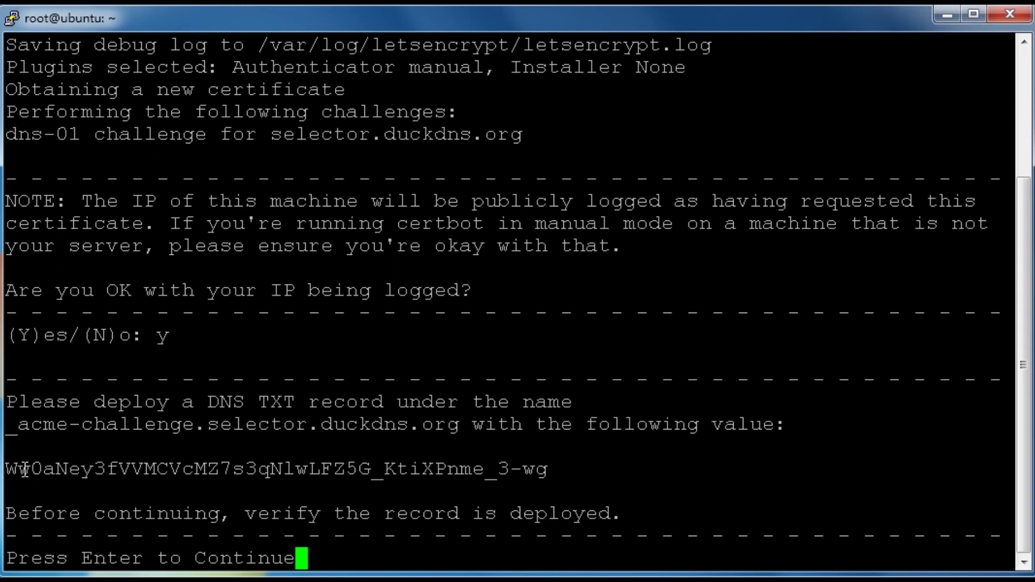
pyautogui.moveTo(5, 468); pyautogui.dragTo(541, 469)
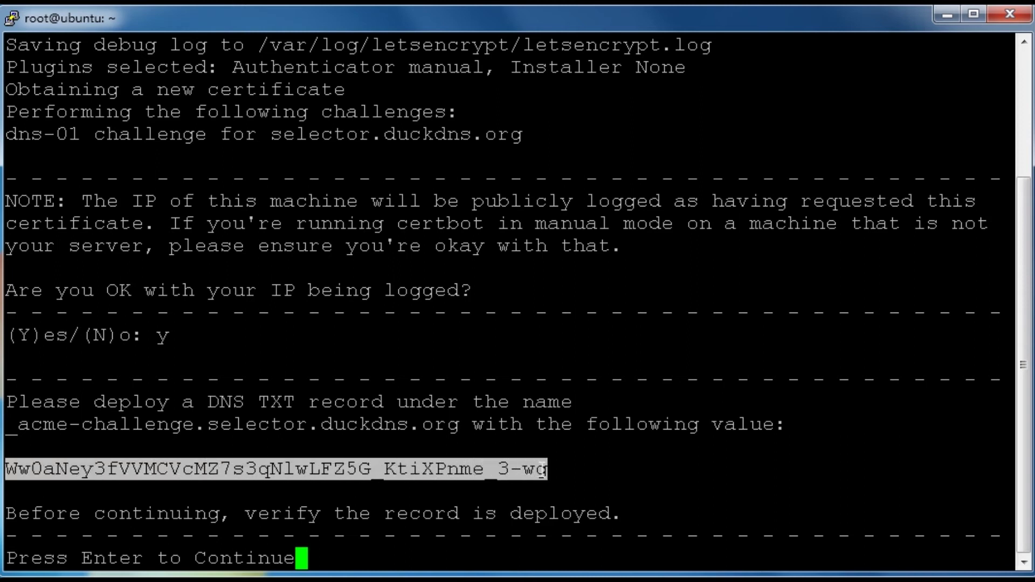
pyautogui.click(529, 471)
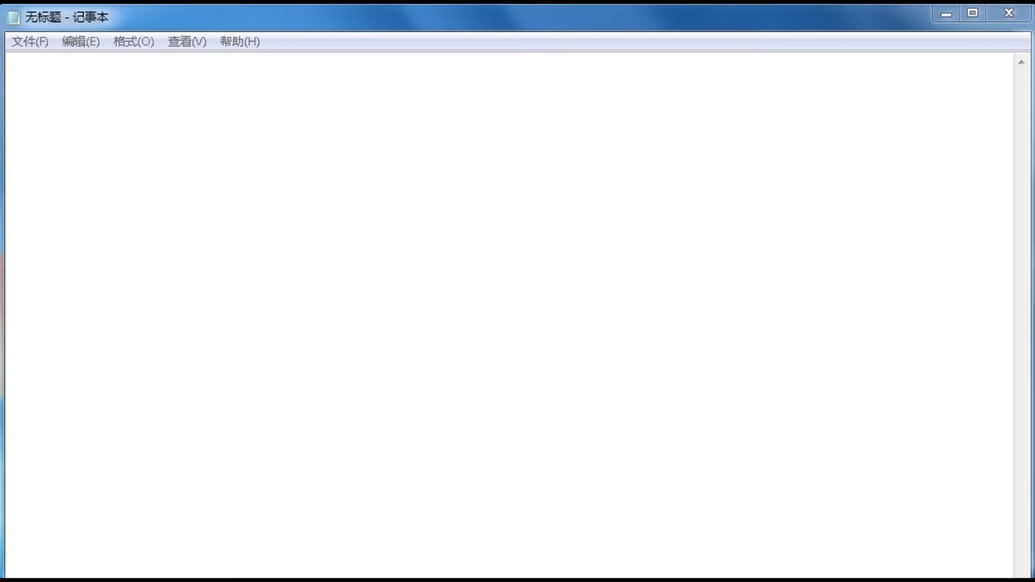
# Paste the DuckDNS update URL into Notepad and check its selector.duckdns.org domain and token.
pyautogui.hotkey('ctrl', 'v')
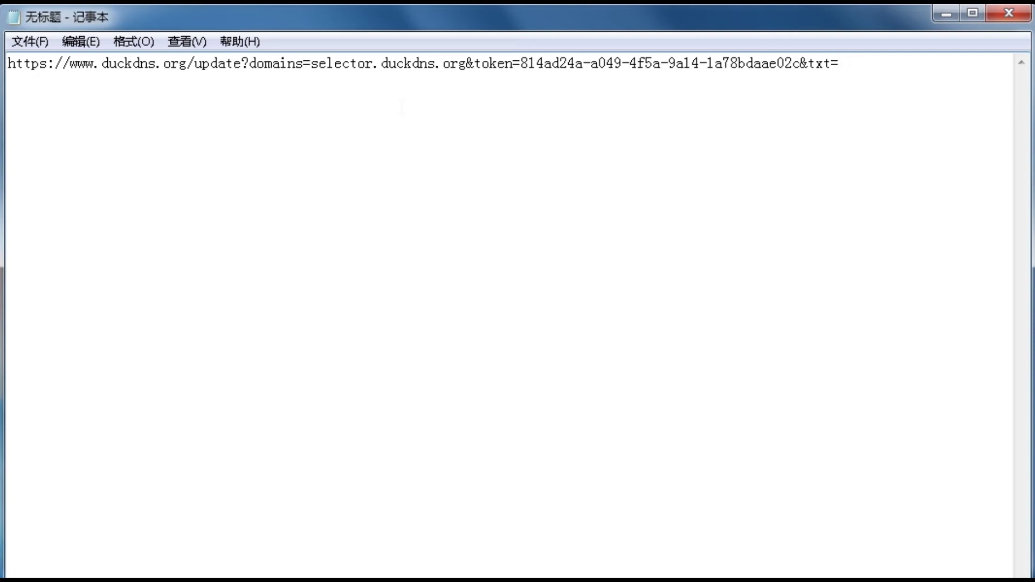
pyautogui.doubleClick(275, 63)
pyautogui.click(303, 64)
pyautogui.doubleClick(356, 64)
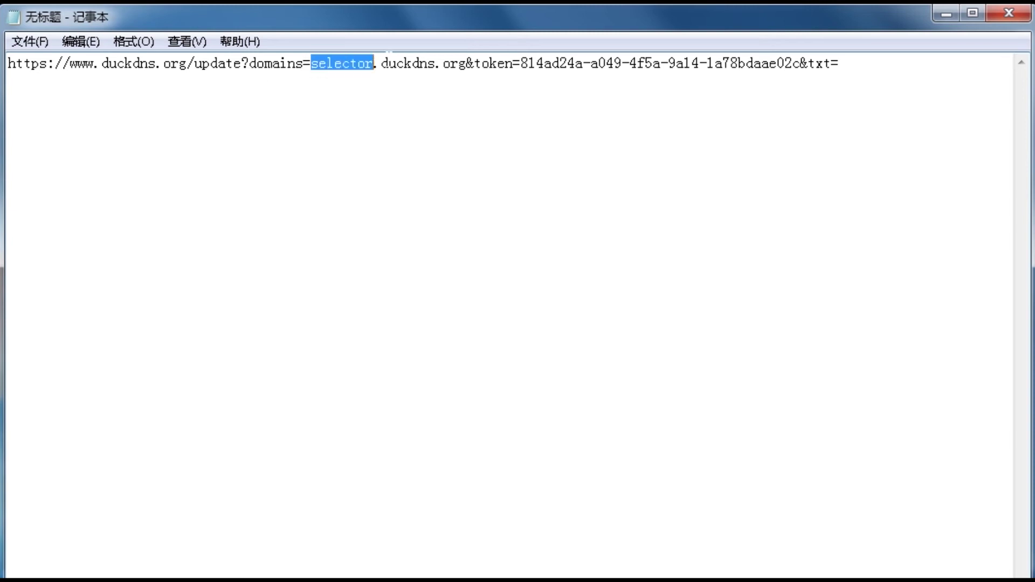
pyautogui.moveTo(374, 63); pyautogui.dragTo(467, 63)
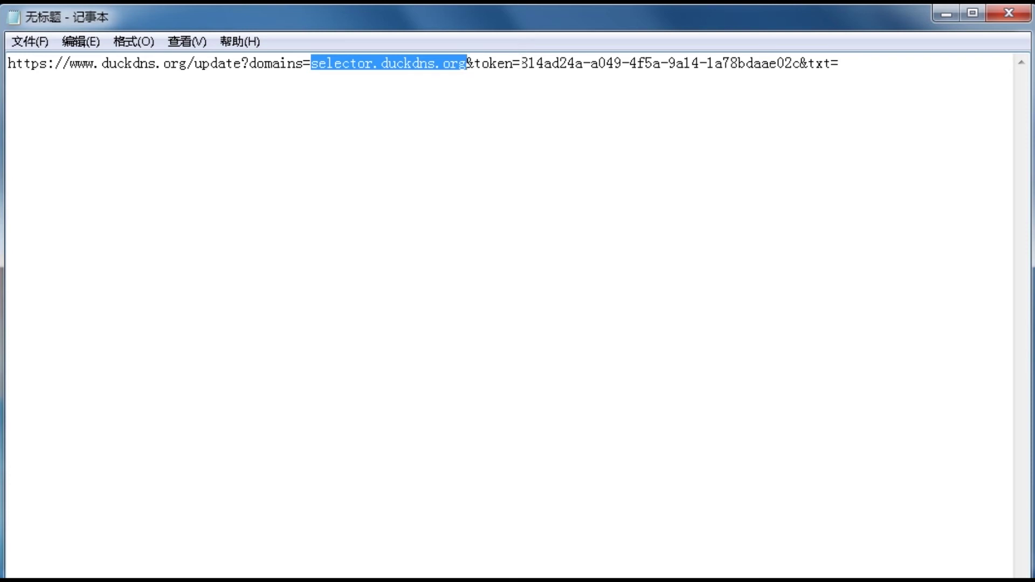
pyautogui.moveTo(520, 63); pyautogui.dragTo(801, 63)
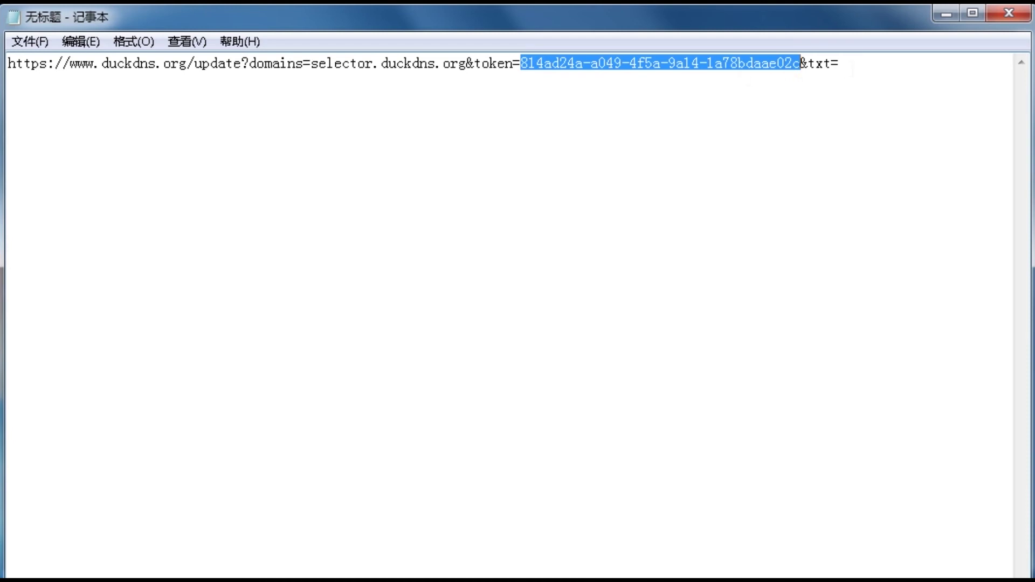
pyautogui.press('End')
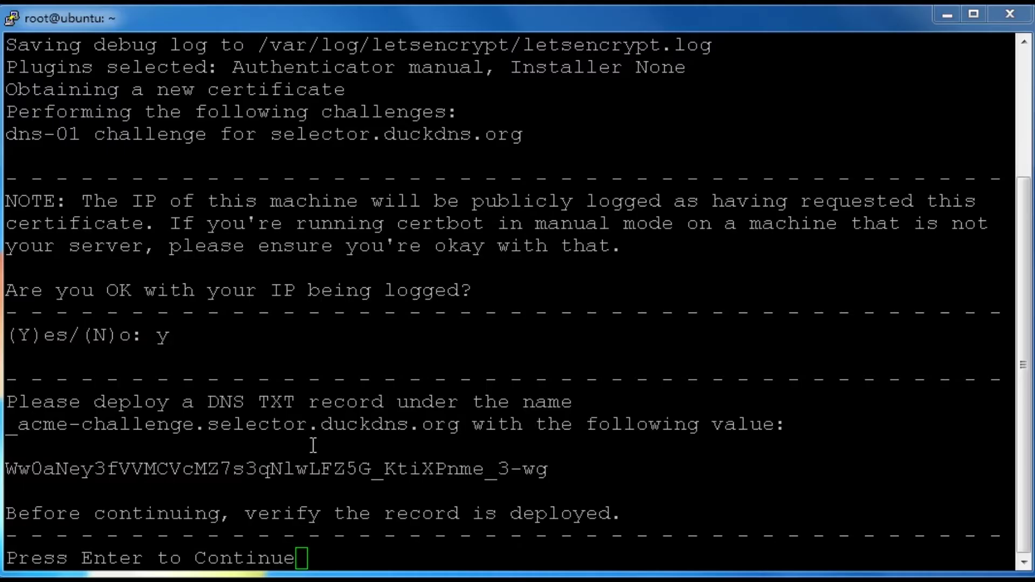
# Paste the terminal's challenge value after txt= and select the whole URL.
pyautogui.moveTo(7, 467); pyautogui.dragTo(549, 470)
pyautogui.hotkey('ctrl', 'c')
pyautogui.click(549, 471)
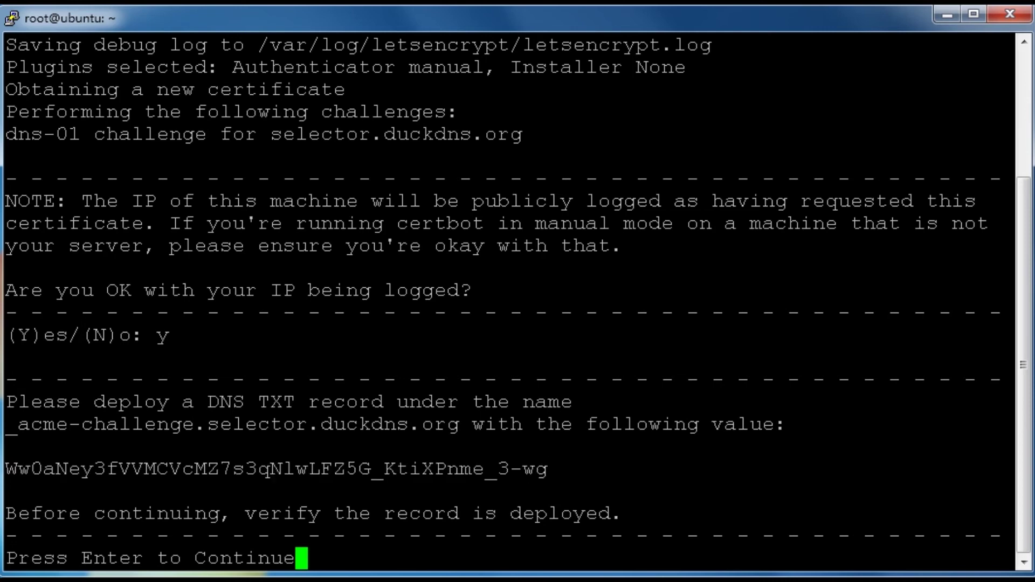
pyautogui.hotkey('alt', 'Tab')
pyautogui.hotkey('ctrl', 'v')
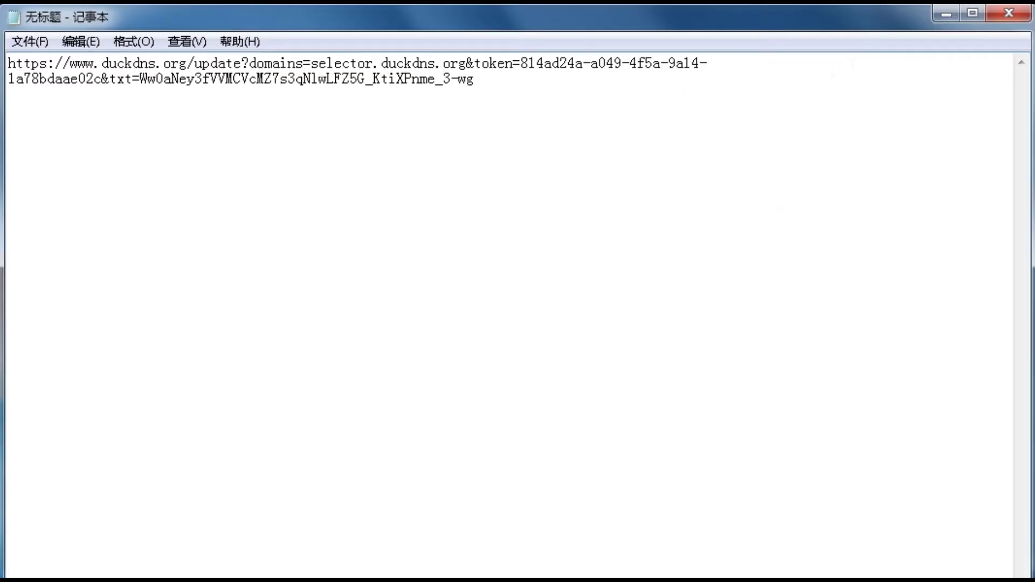
pyautogui.moveTo(475, 79); pyautogui.dragTo(7, 62)
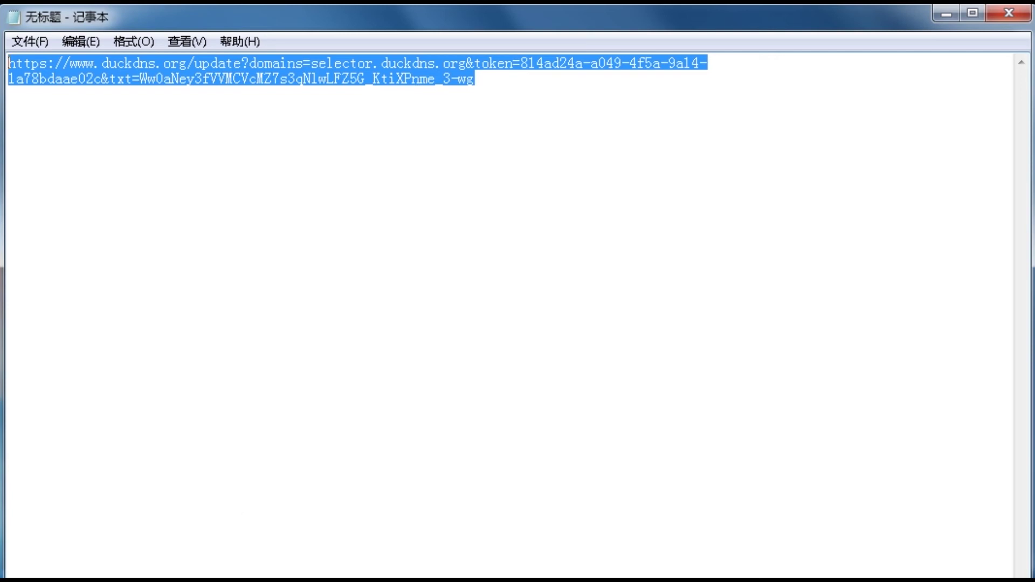
# Load the DuckDNS update URL in Internet Explorer, confirm the OK response, then minimize the browser.
pyautogui.click(216, 35)
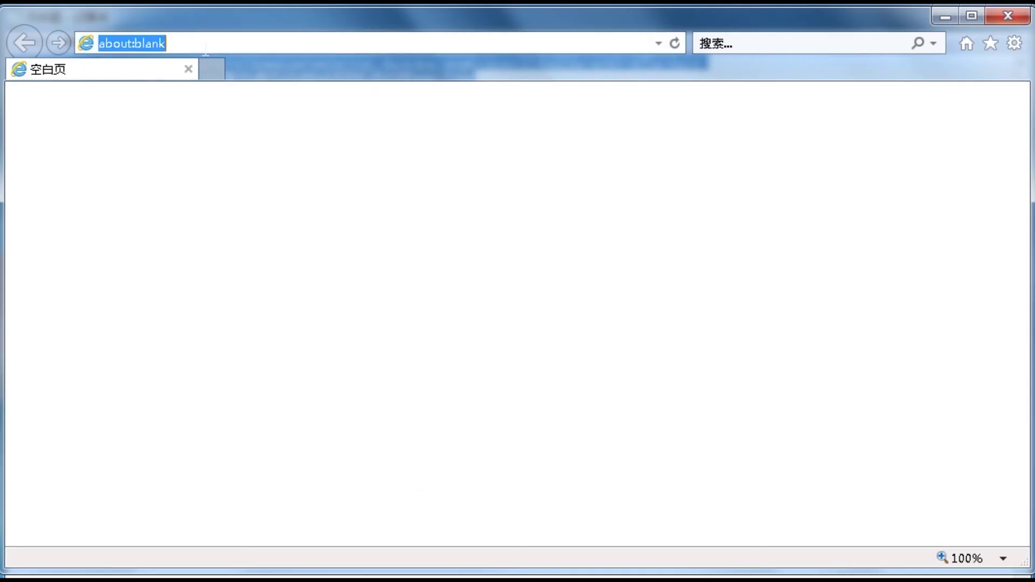
pyautogui.hotkey('ctrl', 'v')
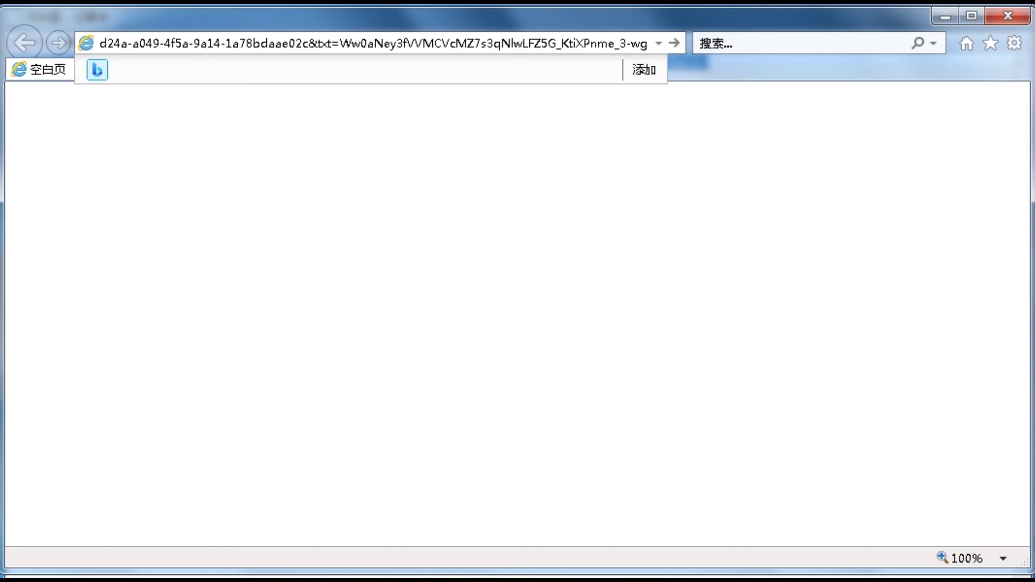
pyautogui.moveTo(647, 43); pyautogui.dragTo(62, 18)
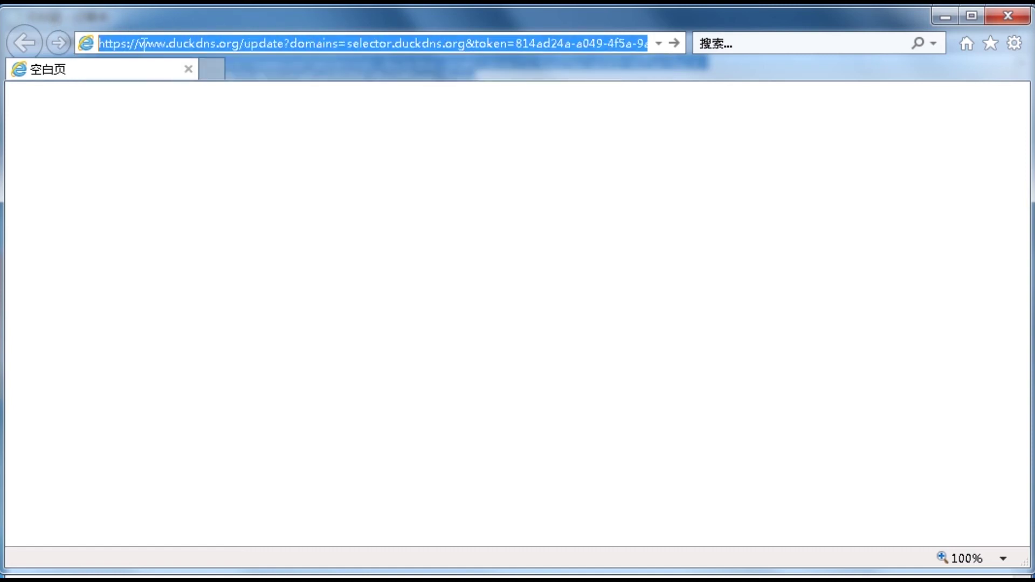
pyautogui.moveTo(141, 42); pyautogui.dragTo(637, 36)
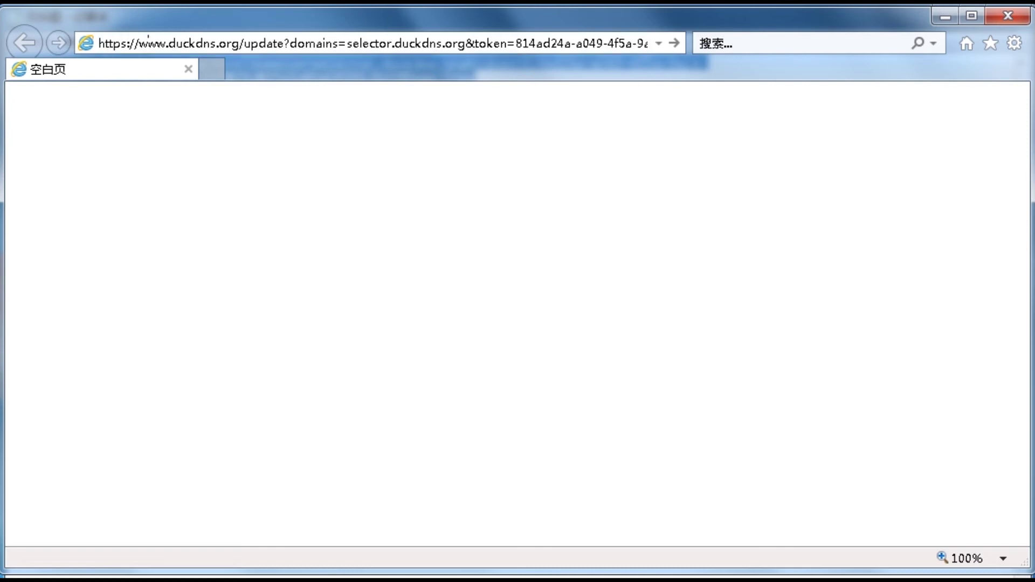
pyautogui.click(638, 36)
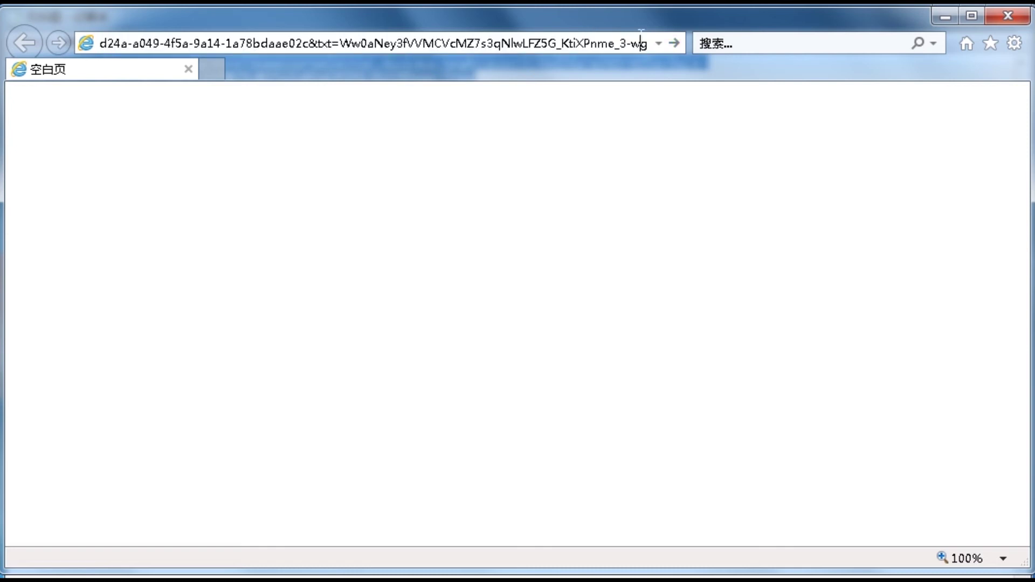
pyautogui.press('Return')
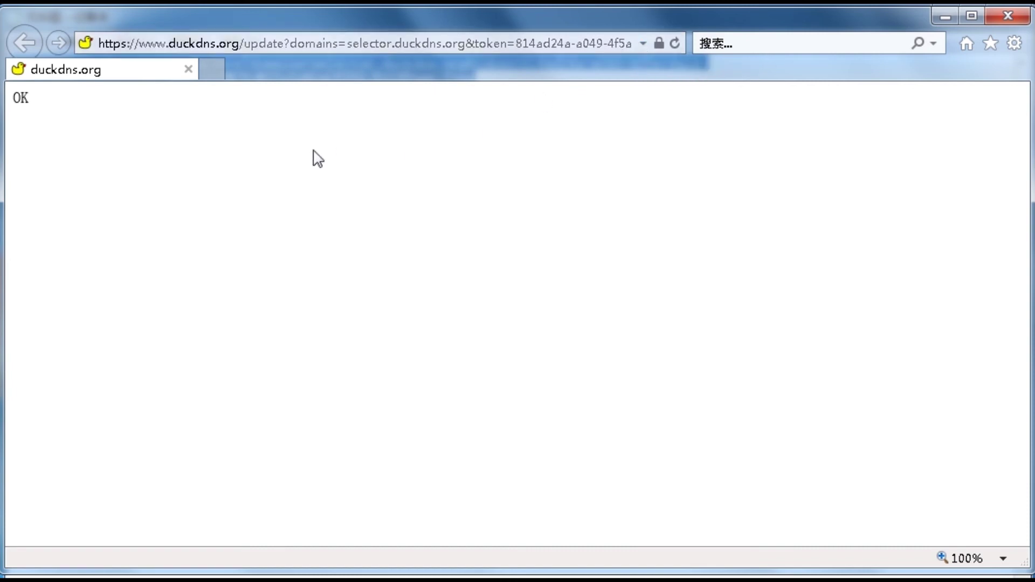
pyautogui.doubleClick(17, 97)
pyautogui.click(946, 16)
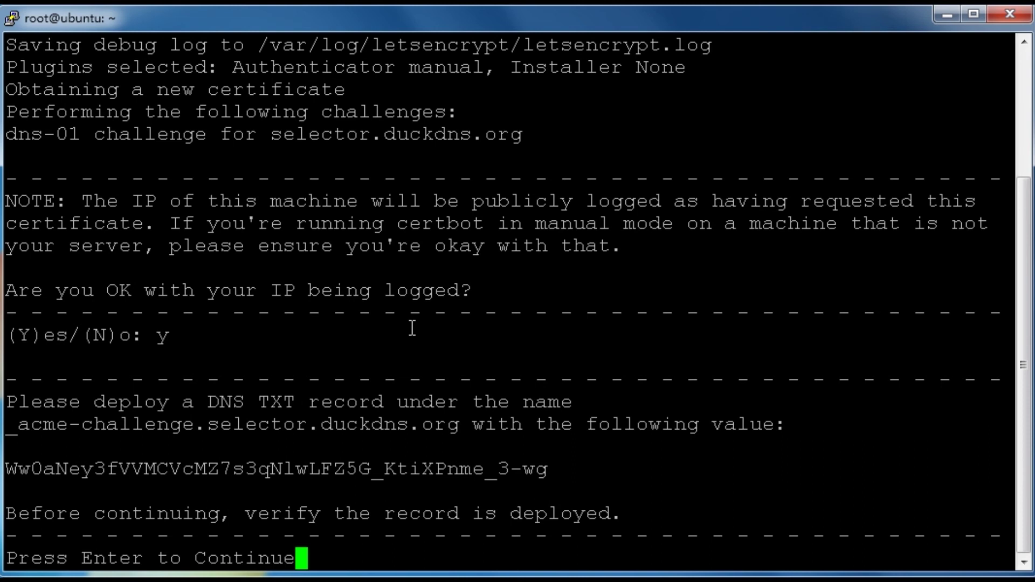
# Continue certbot so it verifies the TXT record and saves the certificate, expiring 2021-07-31.
pyautogui.press('Return')
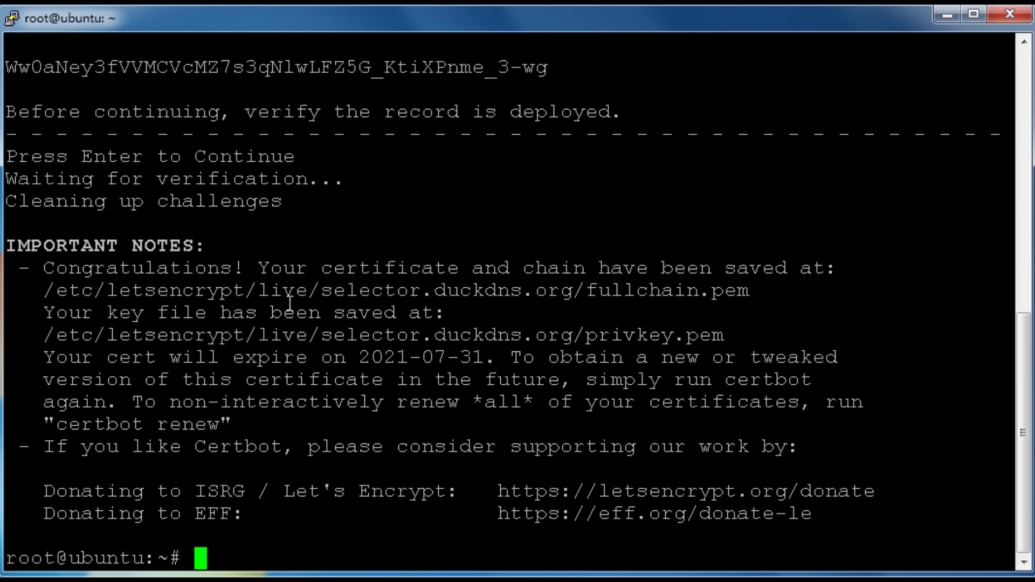
pyautogui.write('lcd /et')
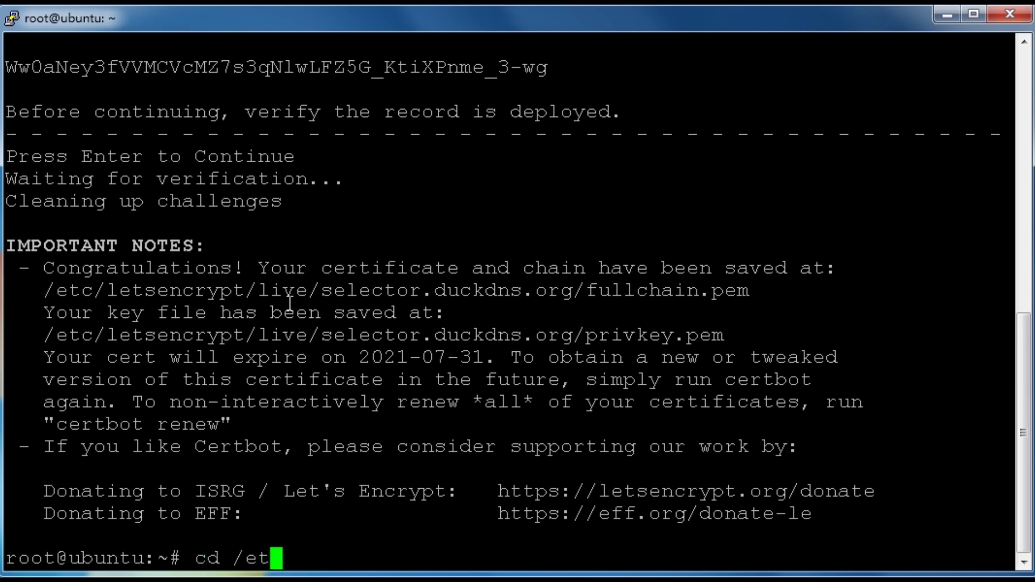
pyautogui.write('c/lets')
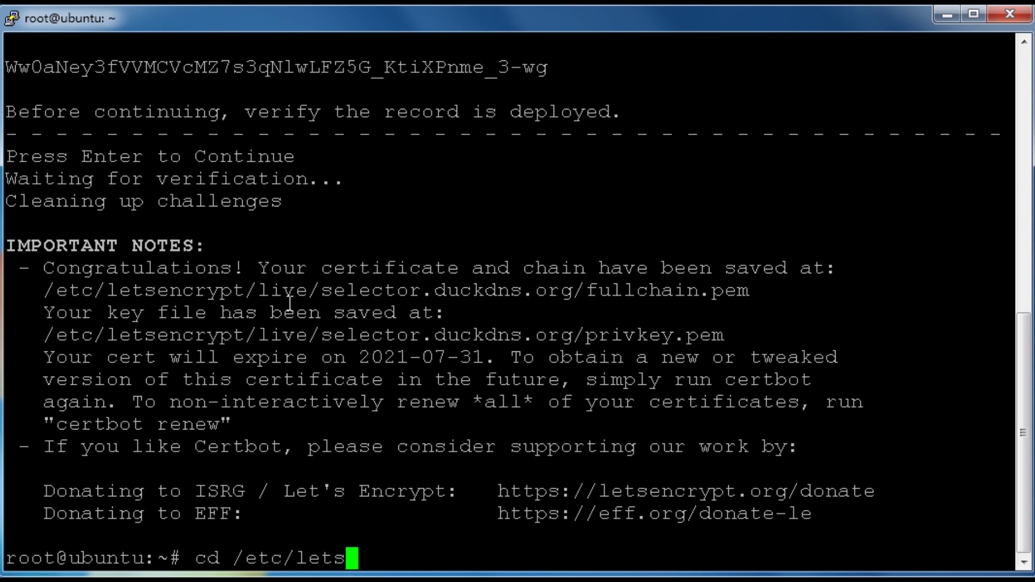
pyautogui.write('encrypt/')
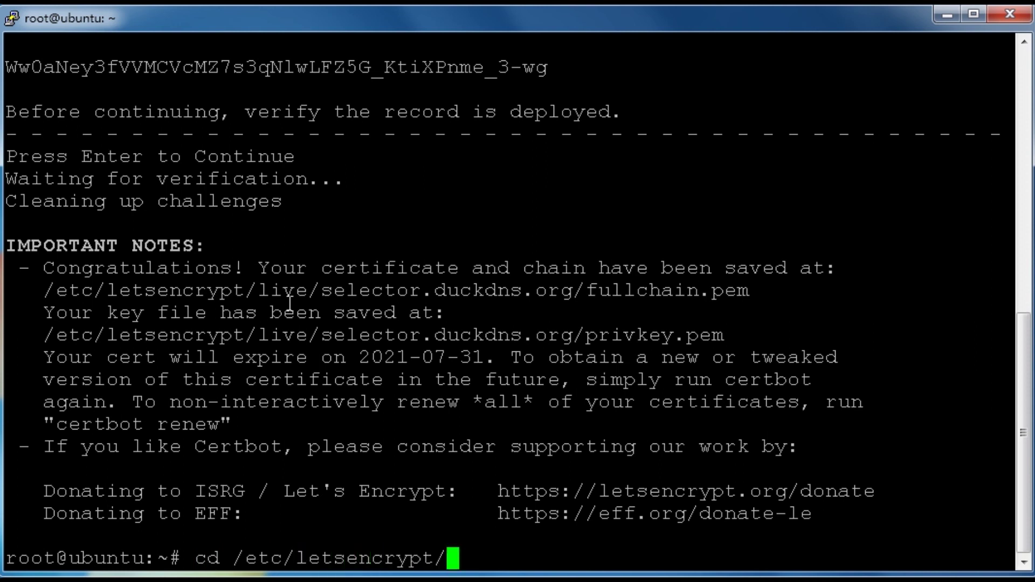
pyautogui.write('ar')
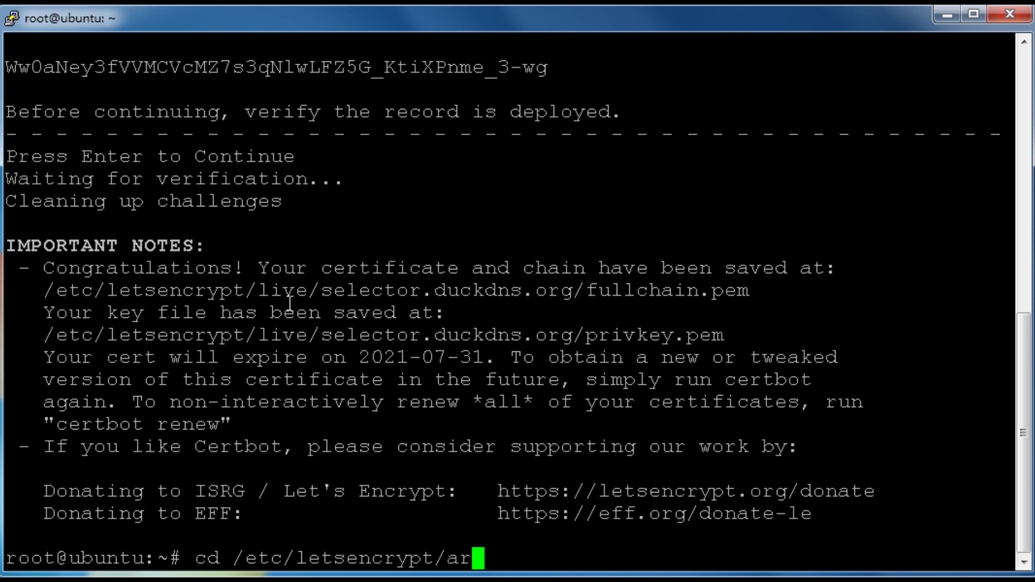
pyautogui.write('chive/')
# List /etc/letsencrypt/archive/selector.duckdns.org, showing cert1, chain1, fullchain1 and privkey1 .pem files.
pyautogui.press('Return')
pyautogui.write('l')
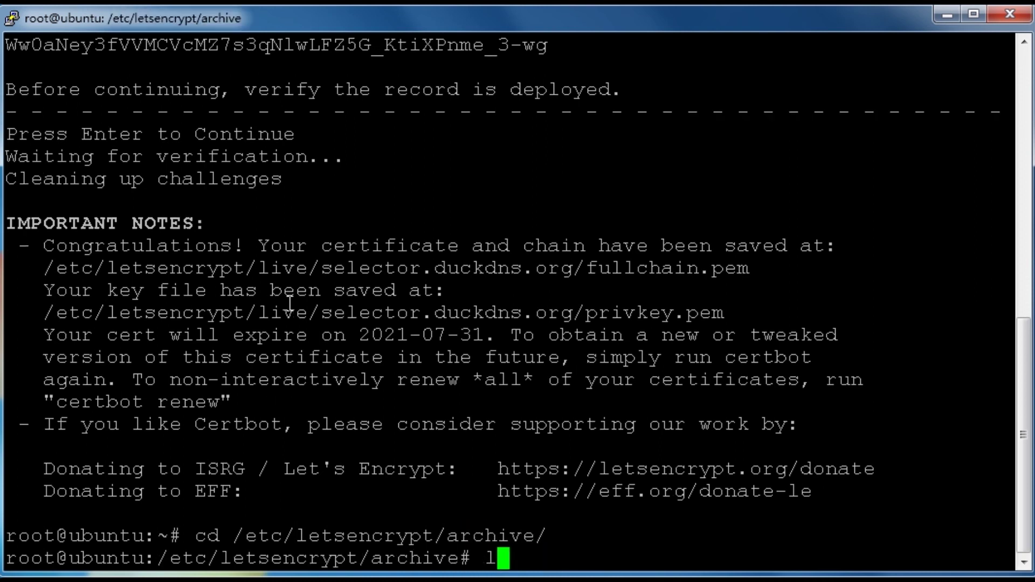
pyautogui.write('s')
pyautogui.press('Return')
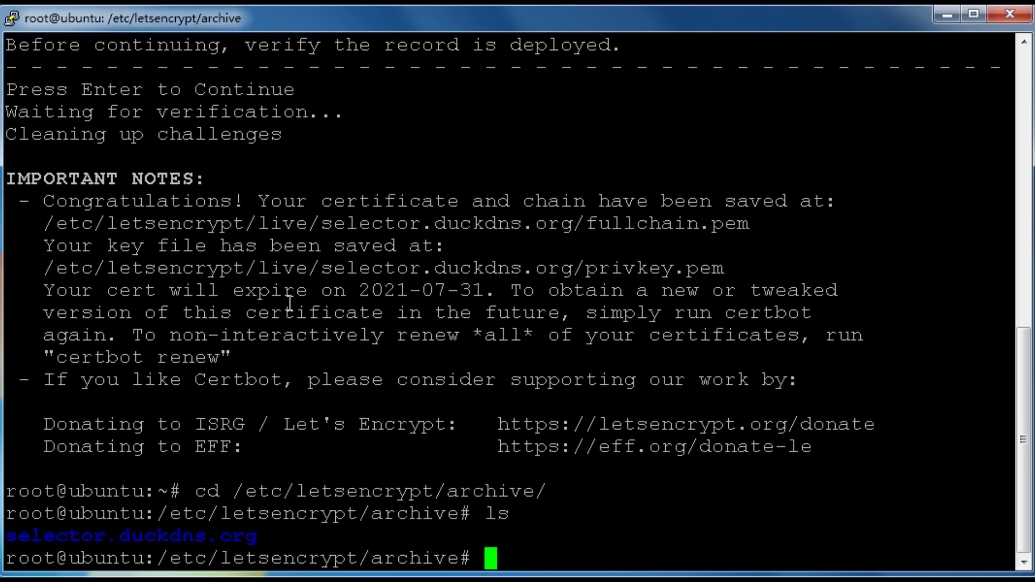
pyautogui.write('cd ')
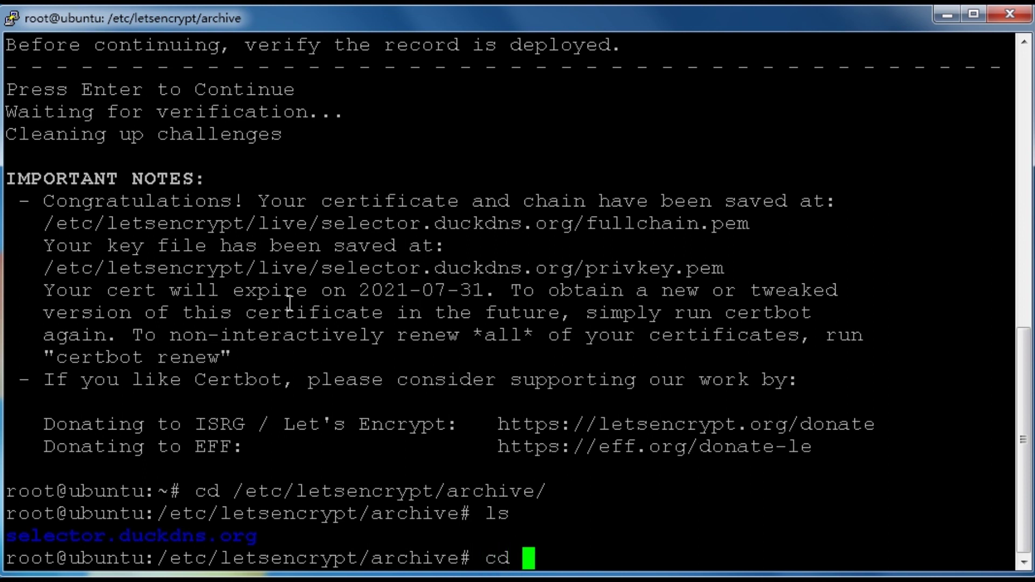
pyautogui.write('sel')
pyautogui.press('Tab')
pyautogui.press('Return')
pyautogui.write('l')
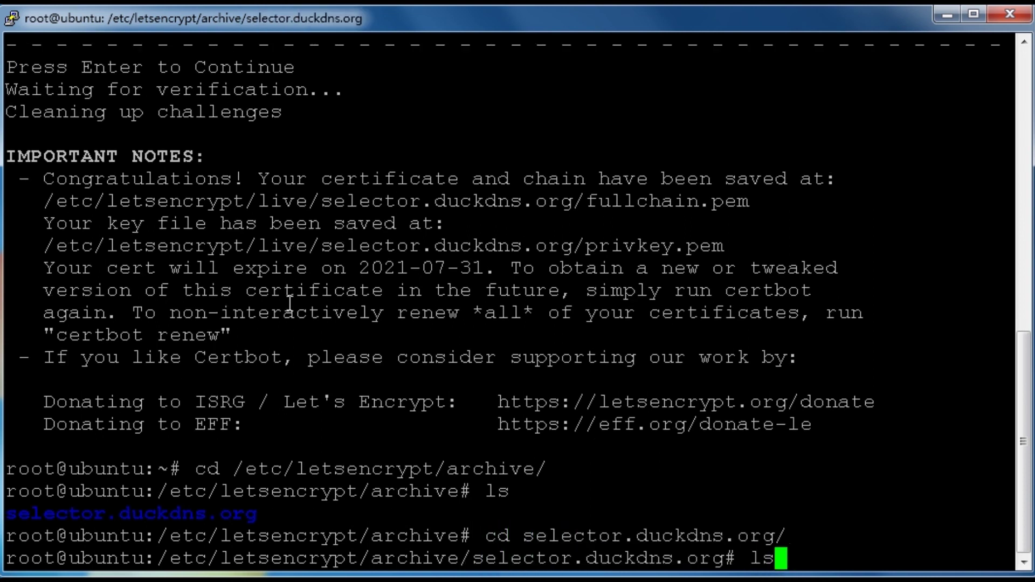
pyautogui.write('s')
pyautogui.press('Return')
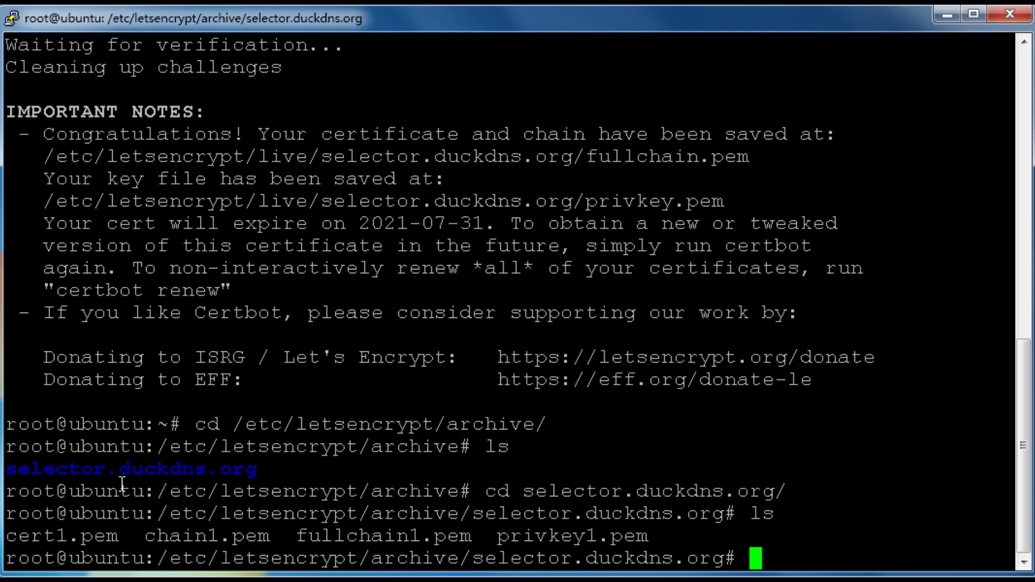
pyautogui.moveTo(16, 537); pyautogui.dragTo(650, 536)
pyautogui.moveTo(18, 537); pyautogui.dragTo(5, 538)
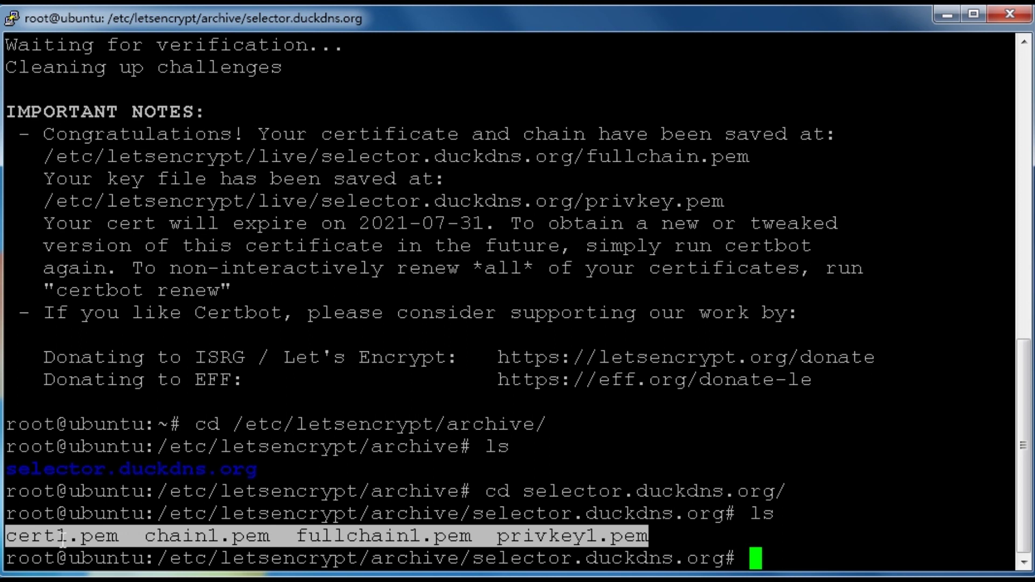
pyautogui.click(322, 496)
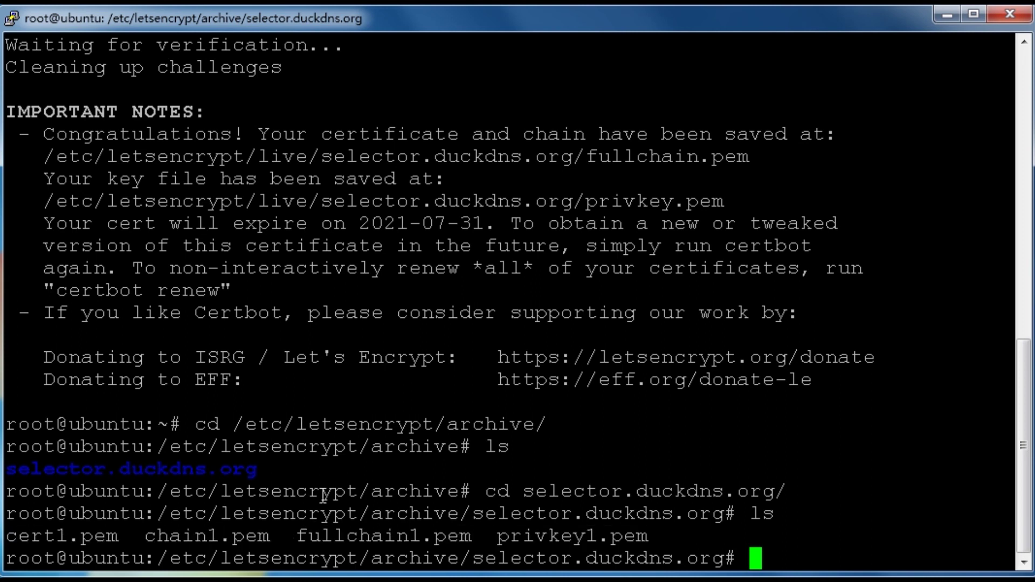